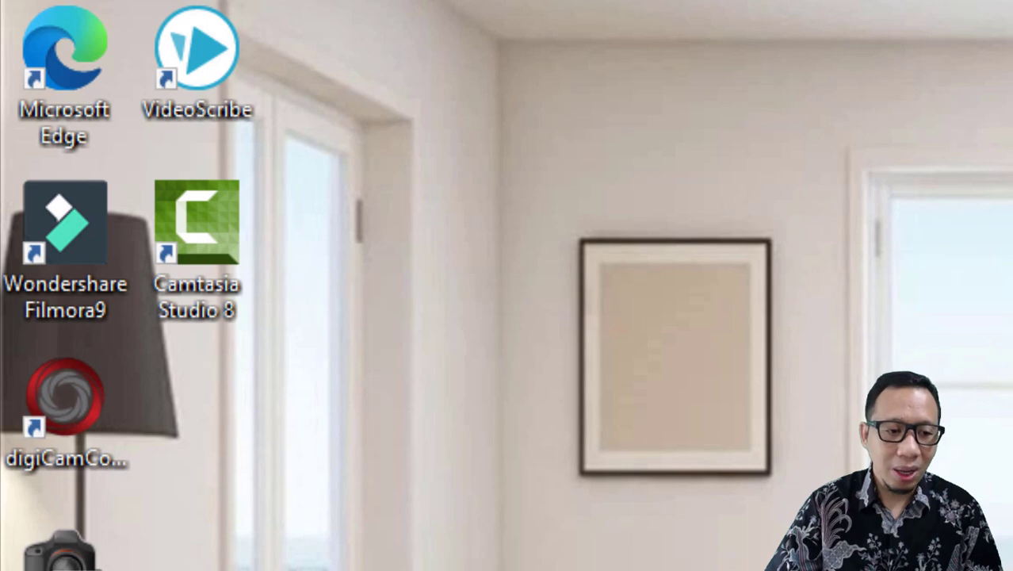
- Search Windows for "cam" to locate Camtasia Studio 8
{"action": "key", "text": "super"}
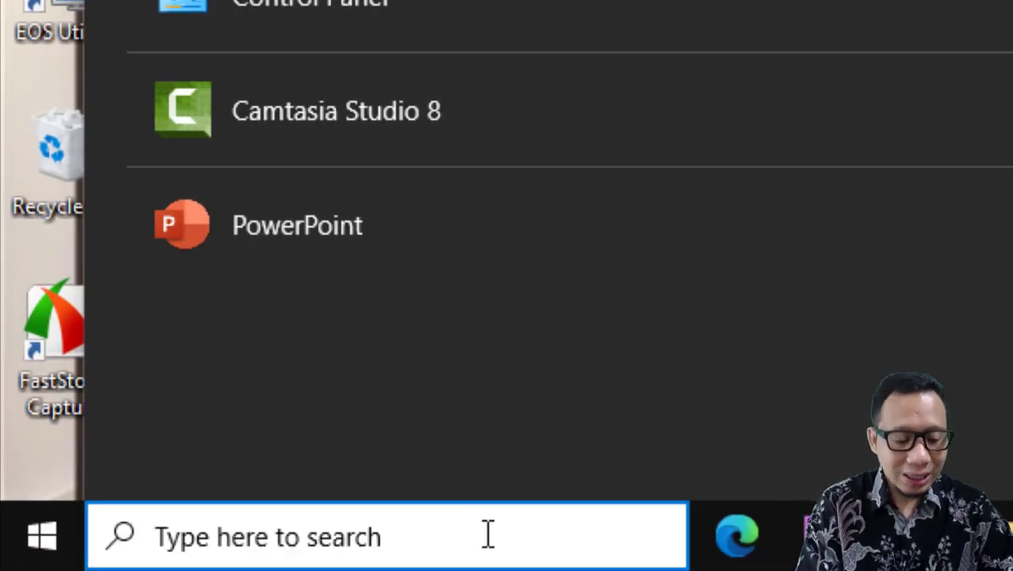
{"action": "type", "text": "d"}
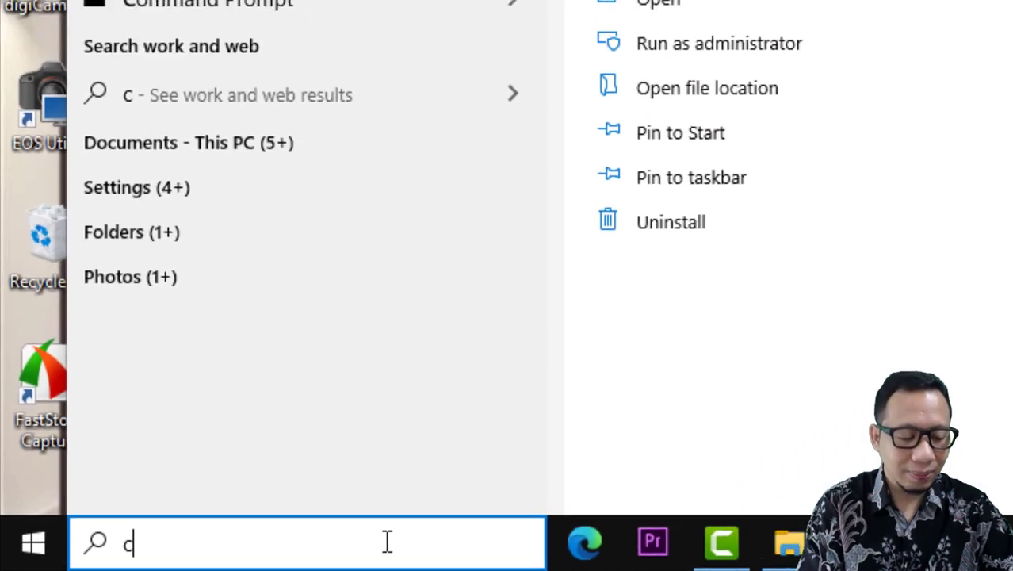
{"action": "type", "text": "am"}
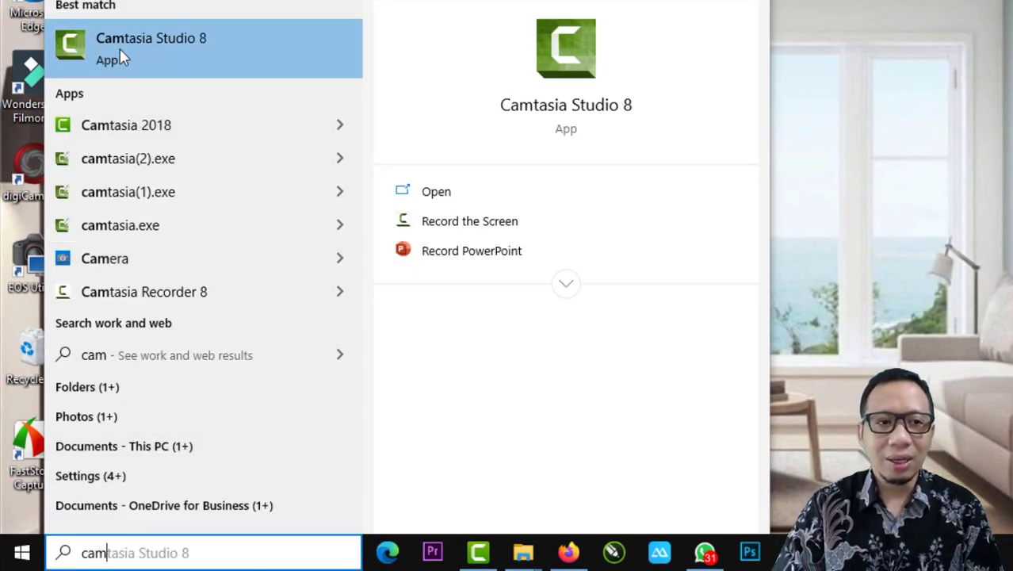
{"action": "key", "text": "Escape"}
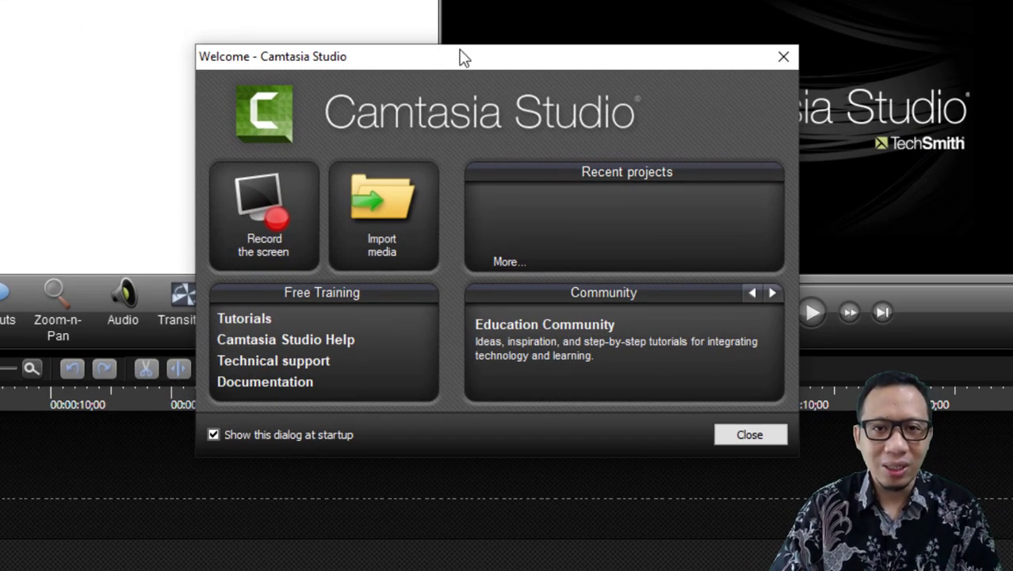
- Reposition the Camtasia Studio welcome window and close it to reach the empty project
{"action": "mouse_move", "coordinate": [459, 56]}
{"action": "left_mouse_down"}
{"action": "mouse_move", "coordinate": [503, 19]}
{"action": "mouse_move", "coordinate": [444, 0]}
{"action": "mouse_move", "coordinate": [457, 41]}
{"action": "left_mouse_up"}
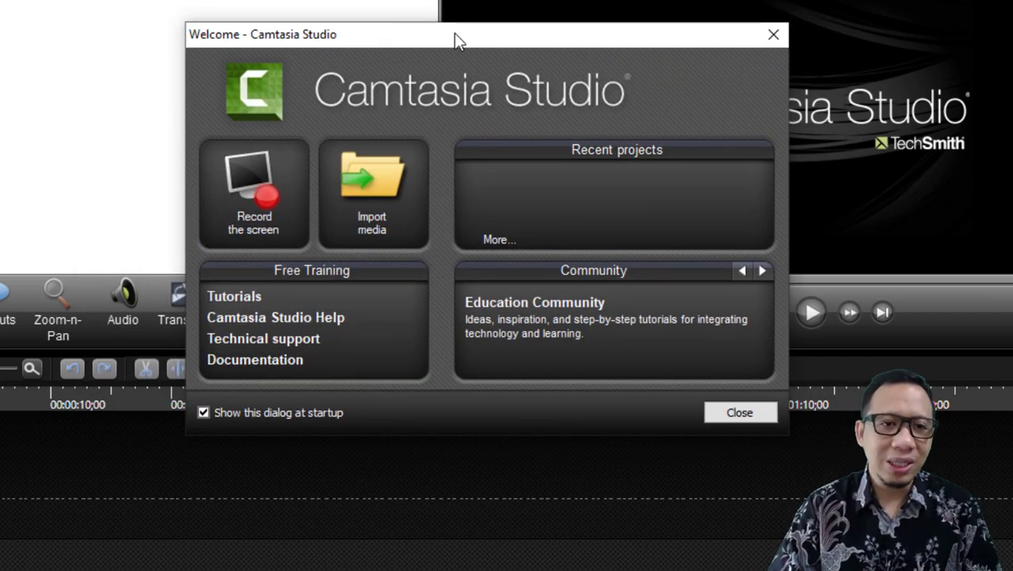
{"action": "mouse_move", "coordinate": [457, 38]}
{"action": "left_mouse_down"}
{"action": "mouse_move", "coordinate": [473, 61]}
{"action": "mouse_move", "coordinate": [462, 24]}
{"action": "mouse_move", "coordinate": [427, 57]}
{"action": "mouse_move", "coordinate": [462, 27]}
{"action": "mouse_move", "coordinate": [444, 3]}
{"action": "mouse_move", "coordinate": [486, 79]}
{"action": "mouse_move", "coordinate": [449, 76]}
{"action": "mouse_move", "coordinate": [471, 48]}
{"action": "left_mouse_up"}
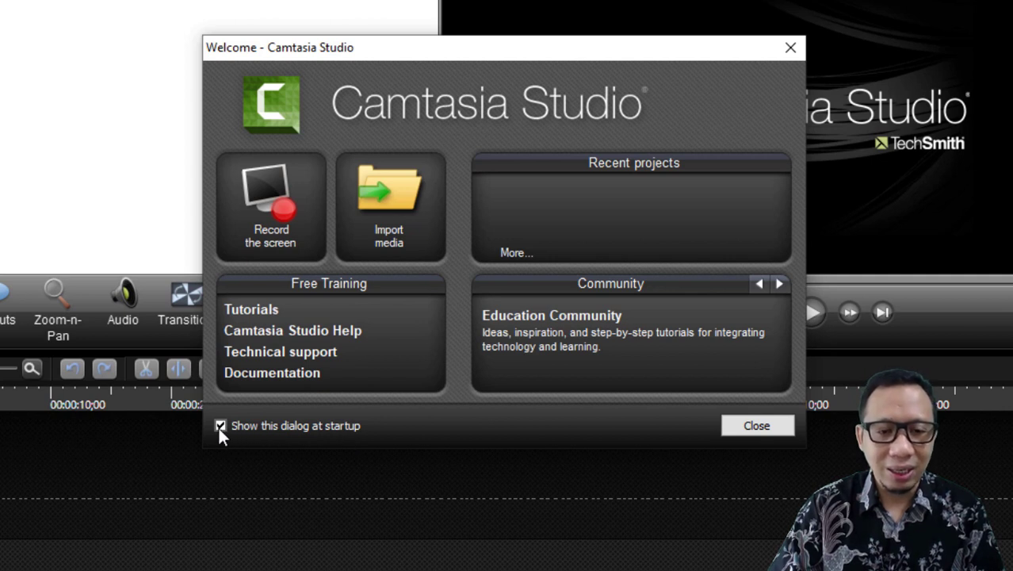
{"action": "left_click", "coordinate": [756, 425]}
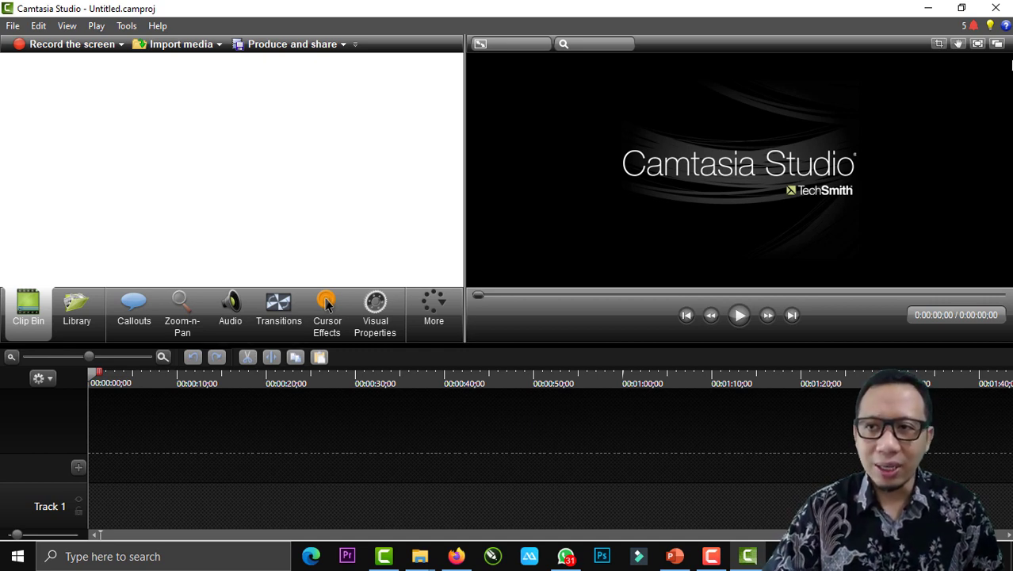
{"action": "left_click", "coordinate": [995, 10]}
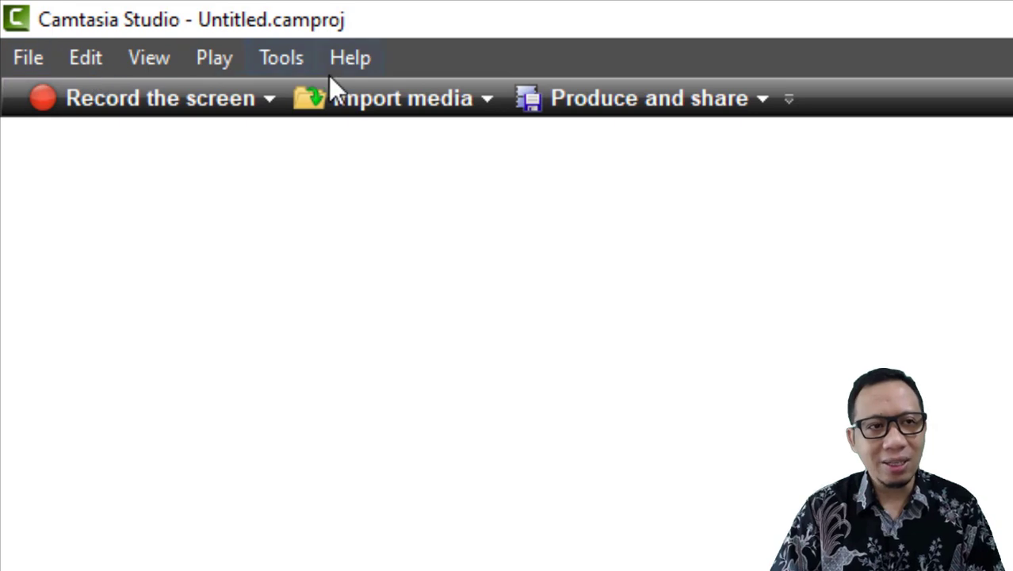
- Examine the main menu commands and the version and registration details of Camtasia Studio
{"action": "left_click", "coordinate": [42, 61]}
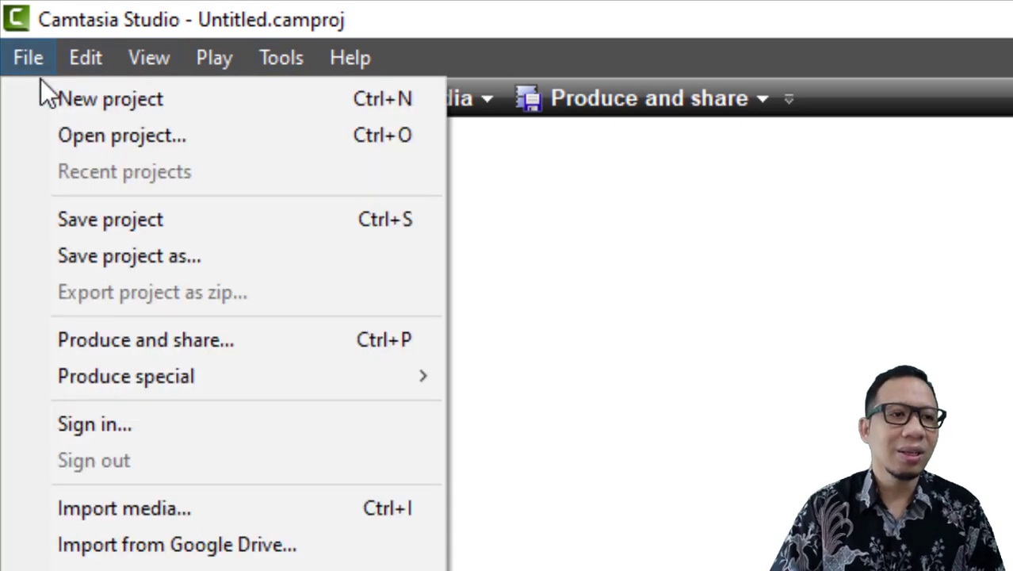
{"action": "mouse_move", "coordinate": [124, 64]}
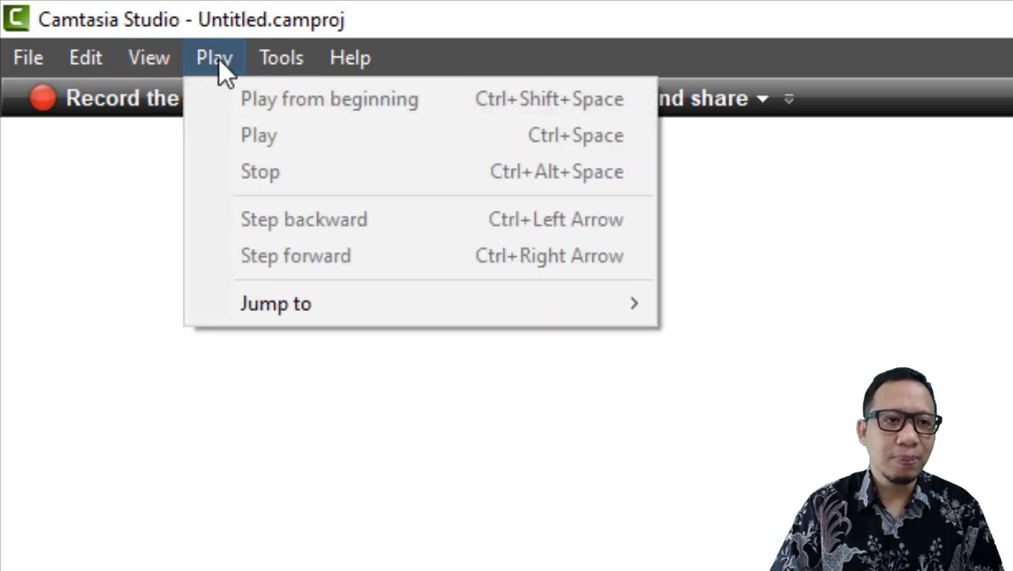
{"action": "mouse_move", "coordinate": [277, 58]}
{"action": "mouse_move", "coordinate": [333, 62]}
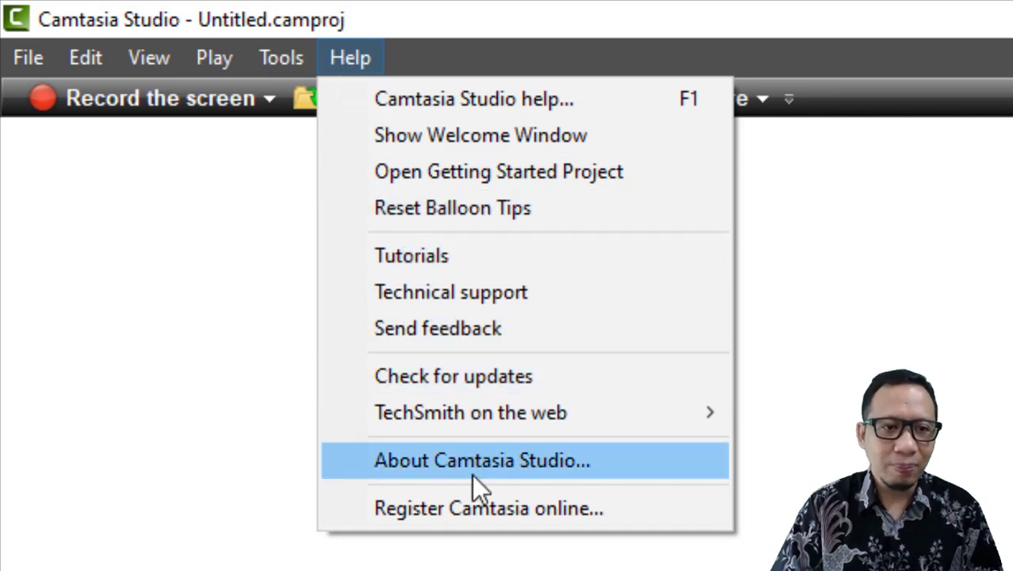
{"action": "left_click", "coordinate": [496, 459]}
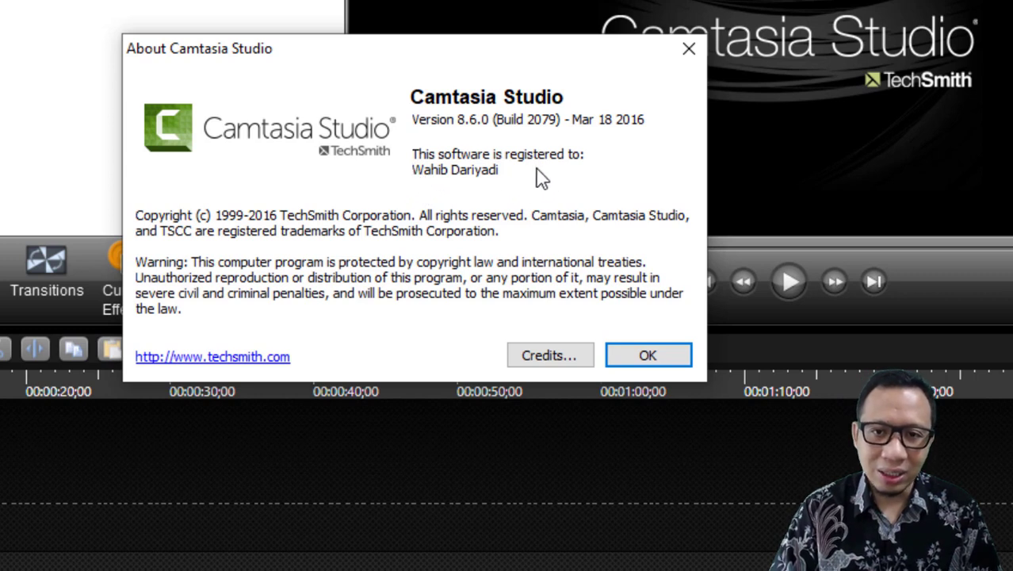
{"action": "left_click", "coordinate": [648, 357]}
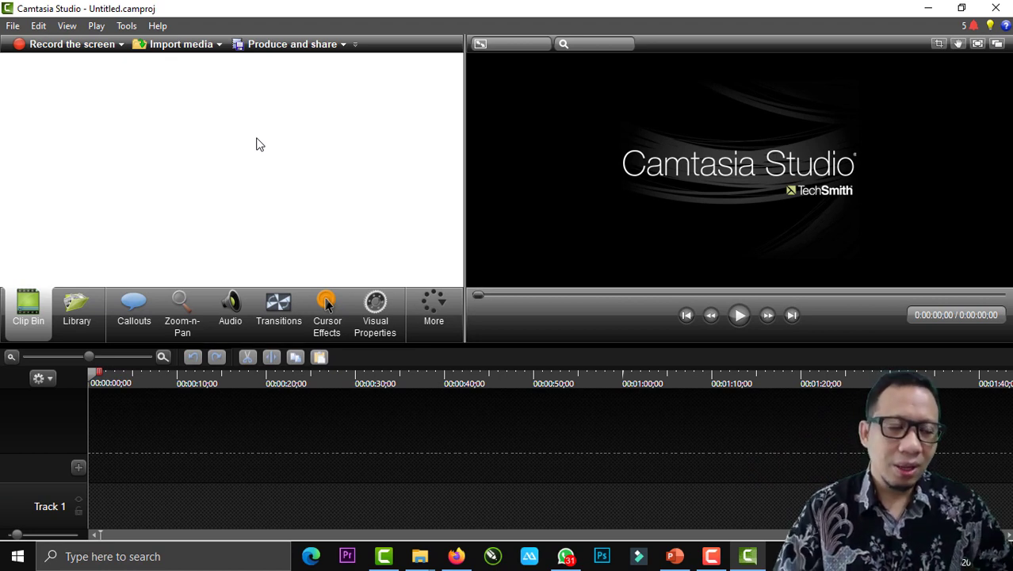
{"action": "left_click", "coordinate": [12, 26]}
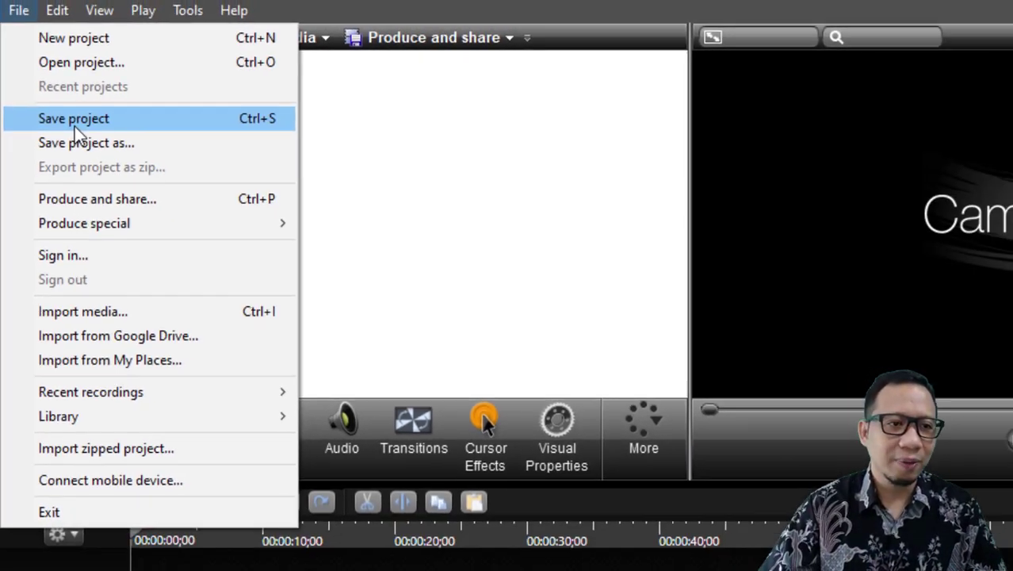
{"action": "left_click", "coordinate": [436, 245]}
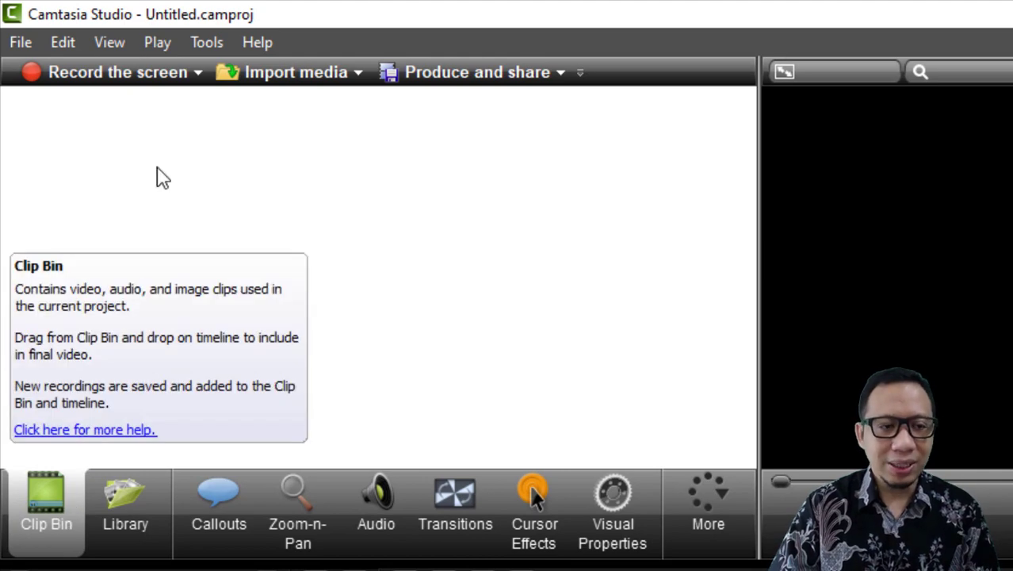
- Import the video "This is Raja Ampat - Papua Indonesia (HD)" from the Downloads folder into the Clip Bin
{"action": "left_click", "coordinate": [295, 78]}
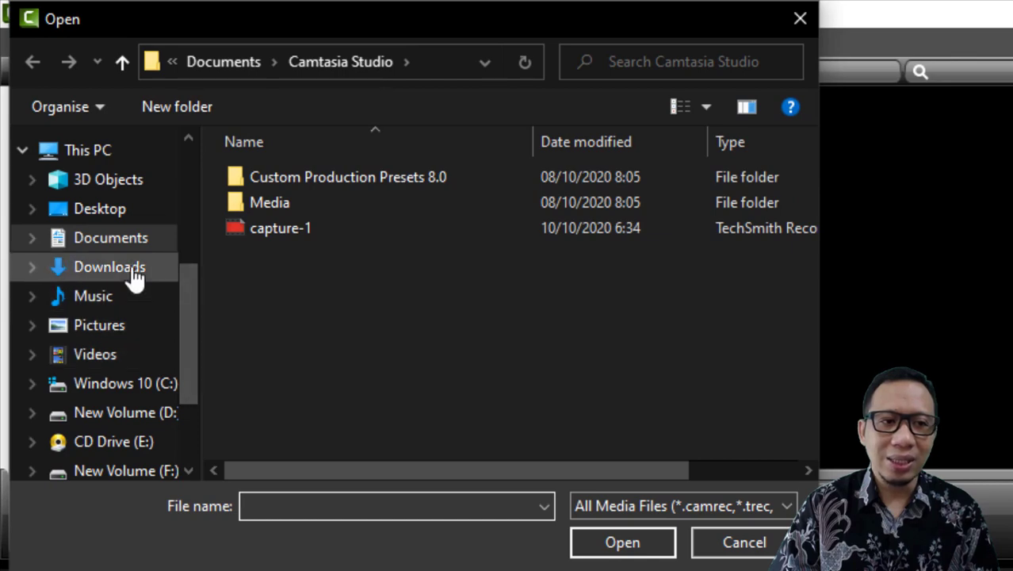
{"action": "left_click", "coordinate": [136, 268]}
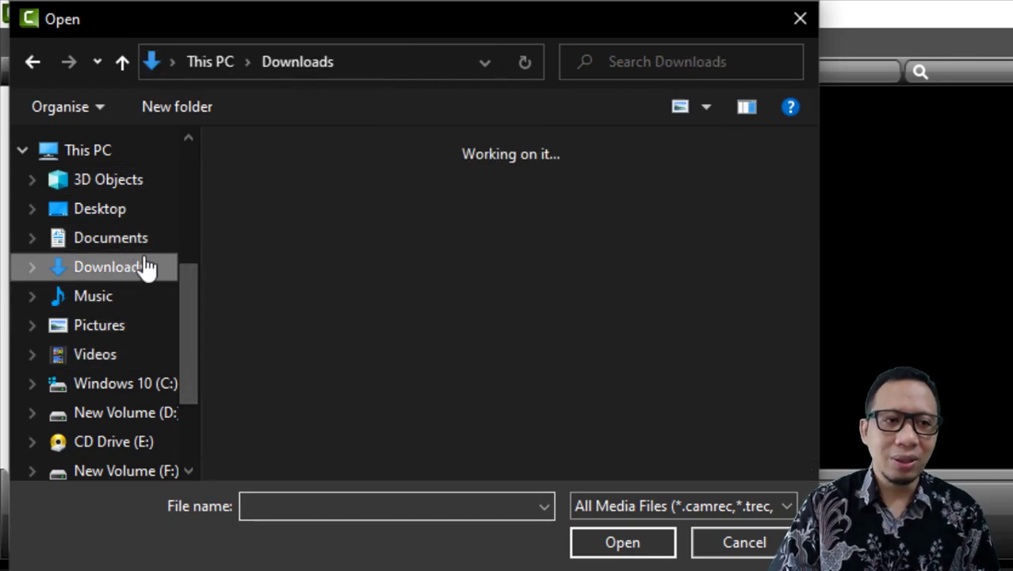
{"action": "double_click", "coordinate": [286, 241]}
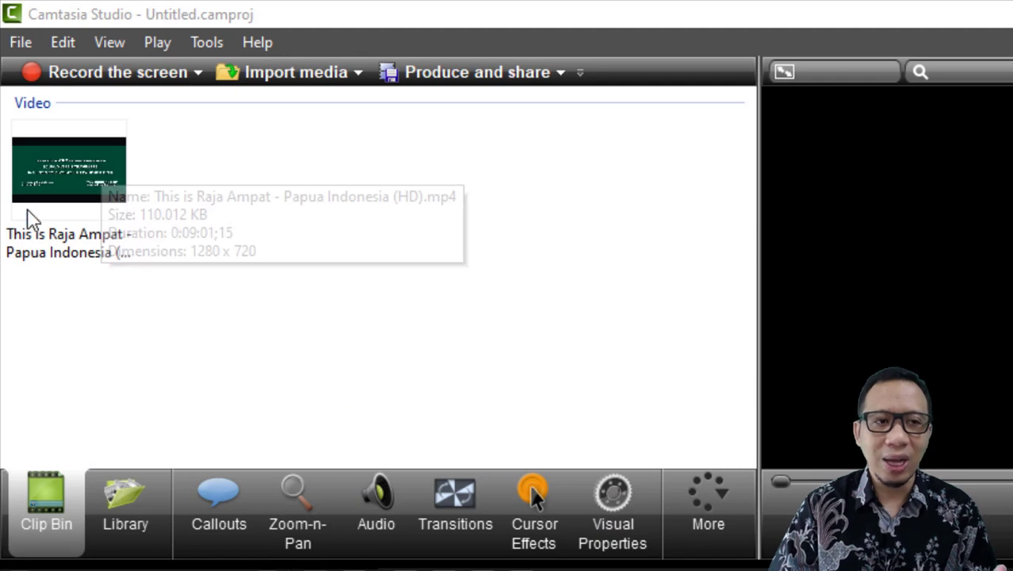
{"action": "left_click", "coordinate": [82, 167]}
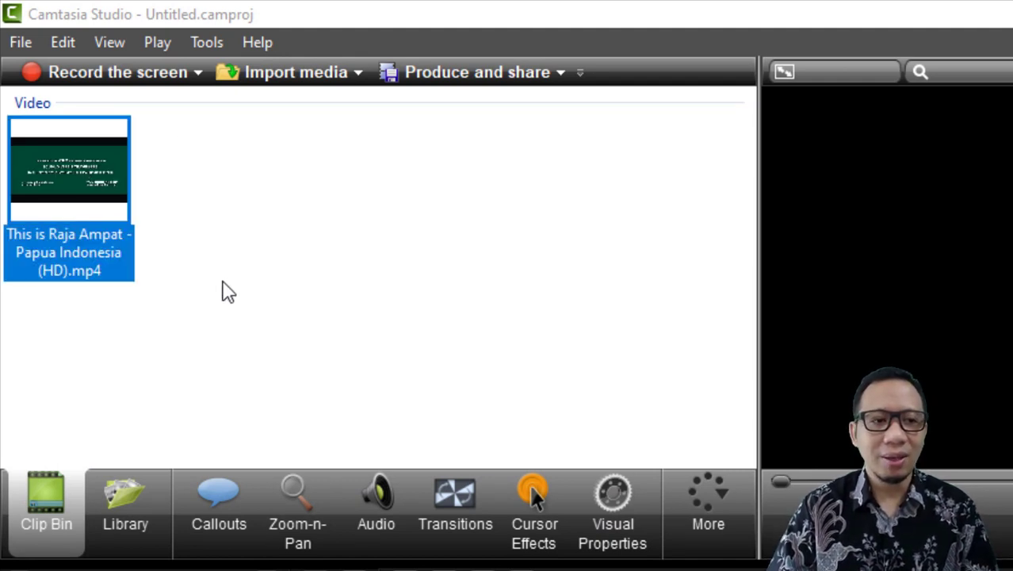
{"action": "left_click", "coordinate": [200, 190]}
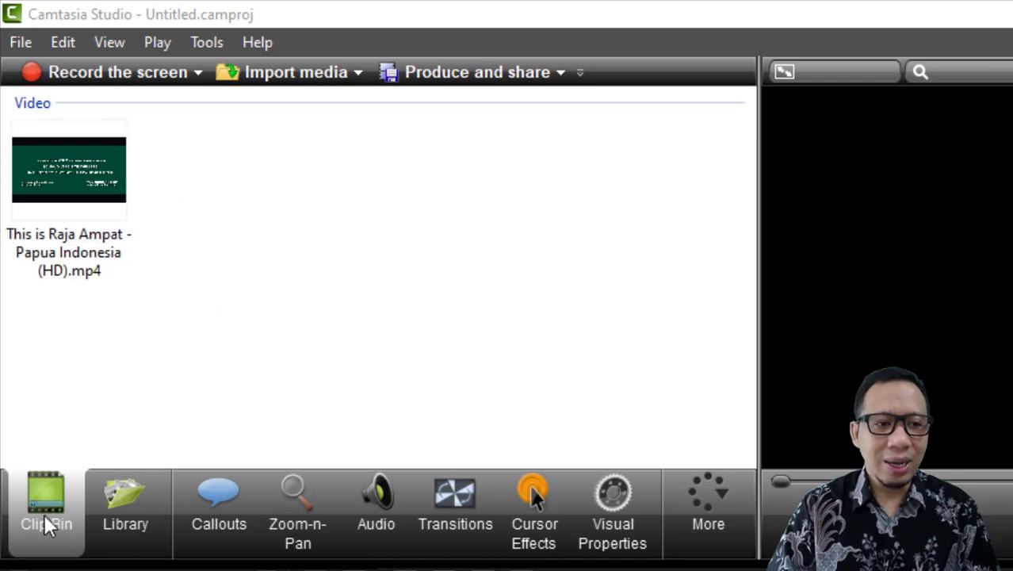
- Import the Pngtree simple ppt background image from the Downloads folder into the Clip Bin
{"action": "right_click", "coordinate": [250, 158]}
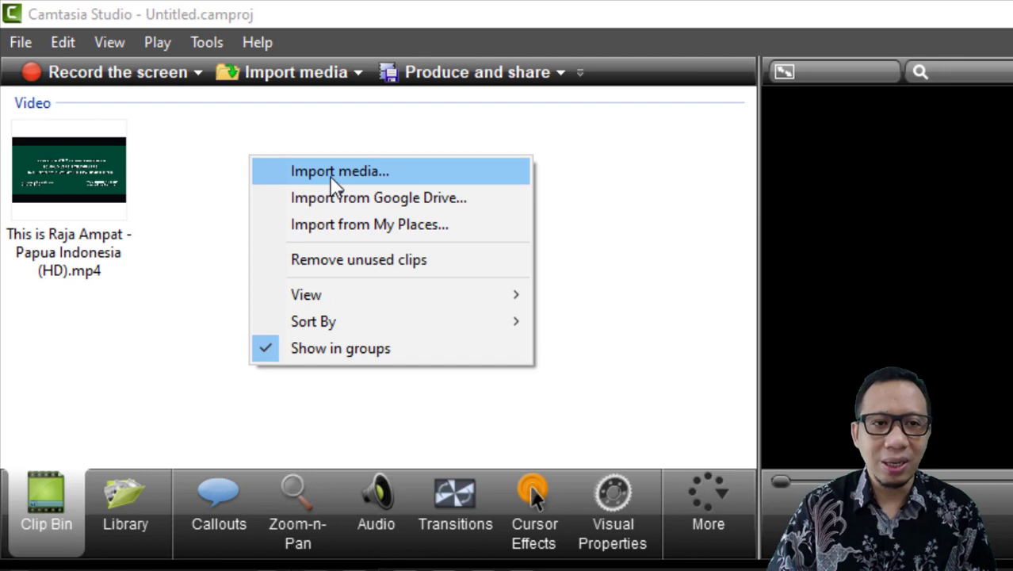
{"action": "left_click", "coordinate": [201, 202]}
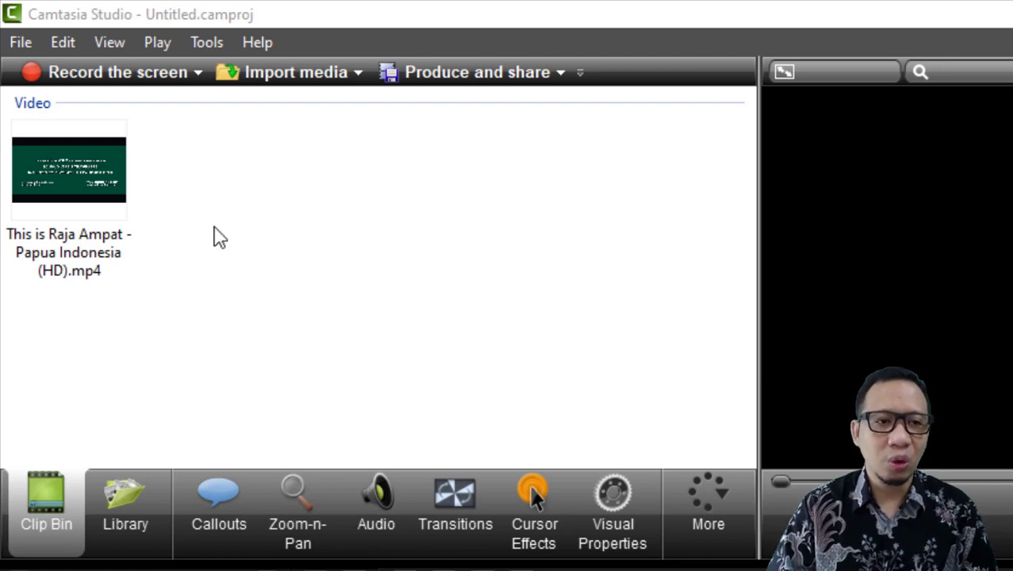
{"action": "right_click", "coordinate": [227, 185]}
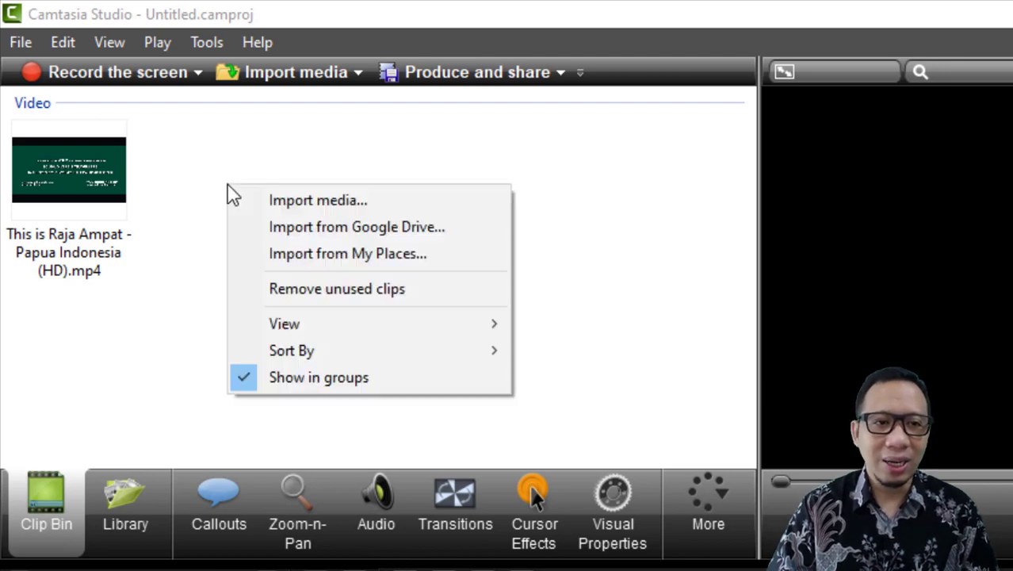
{"action": "left_click", "coordinate": [295, 202]}
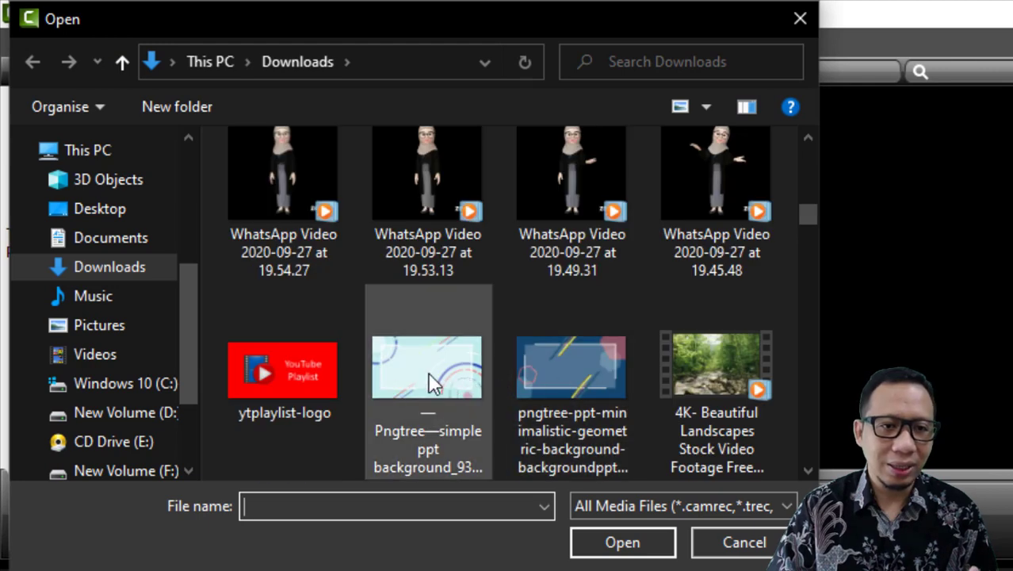
{"action": "double_click", "coordinate": [428, 383]}
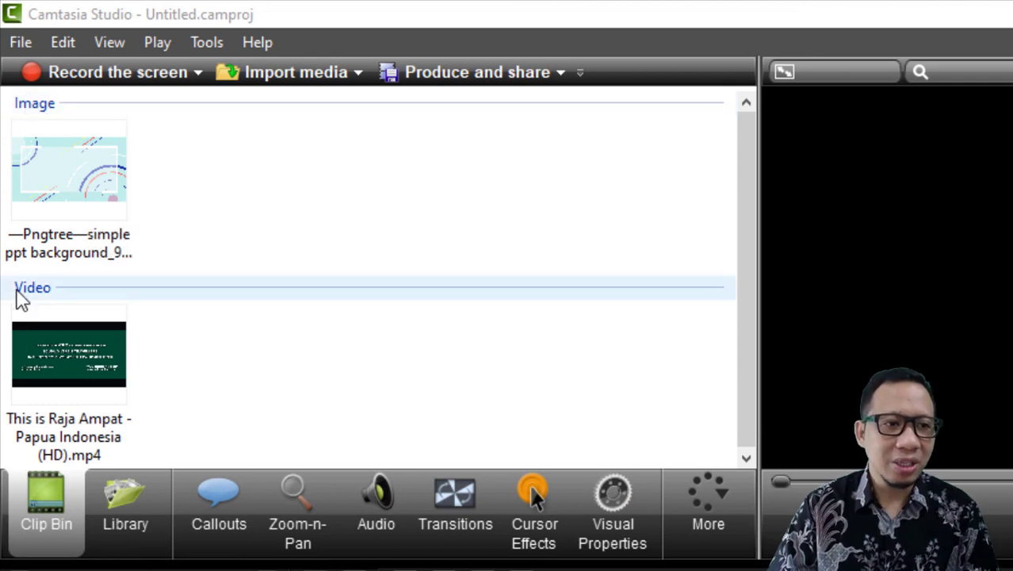
- Import the audio file Crimson_Fly.mp3 from the musik folder on drive D into the Clip Bin
{"action": "right_click", "coordinate": [393, 158]}
{"action": "left_click", "coordinate": [437, 176]}
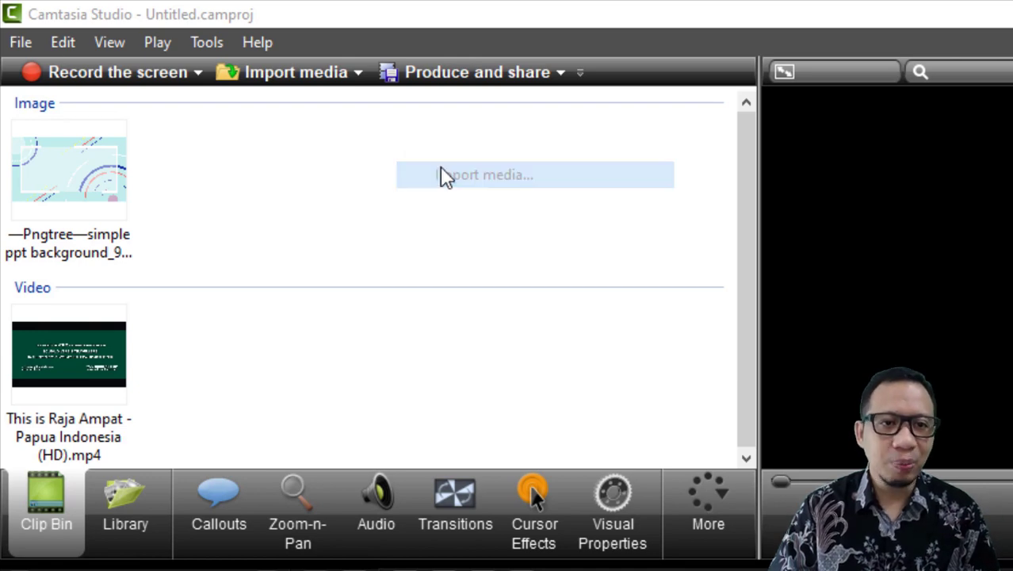
{"action": "scroll", "coordinate": [156, 339], "scroll_direction": "down", "scroll_amount": 2}
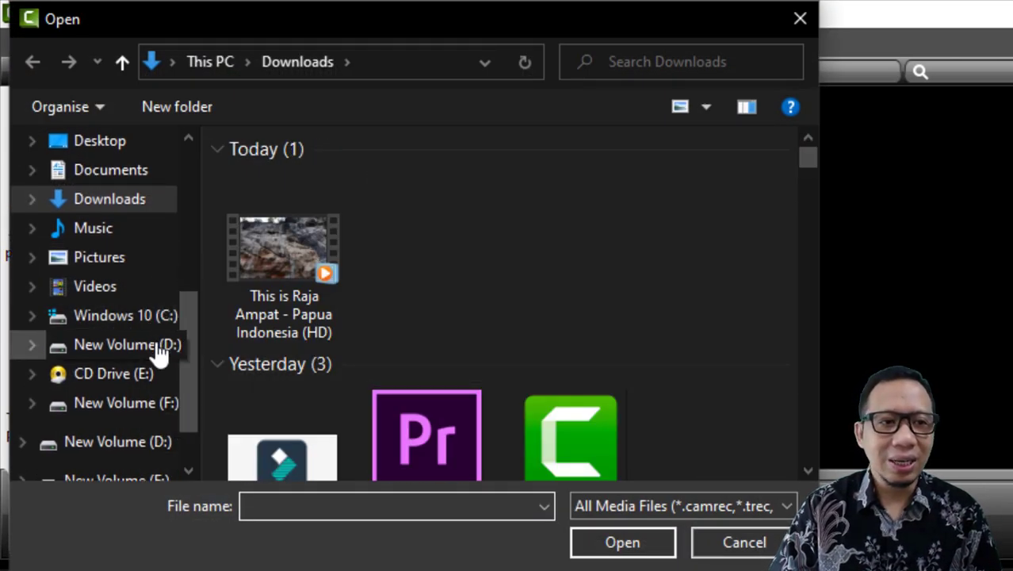
{"action": "scroll", "coordinate": [135, 405], "scroll_direction": "down", "scroll_amount": 2}
{"action": "left_click", "coordinate": [136, 384]}
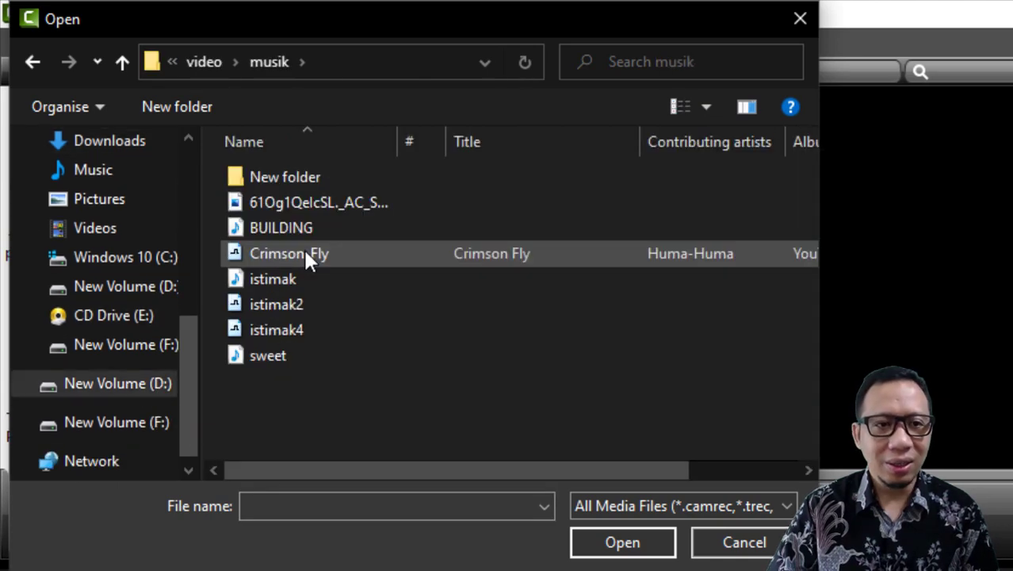
{"action": "double_click", "coordinate": [303, 249]}
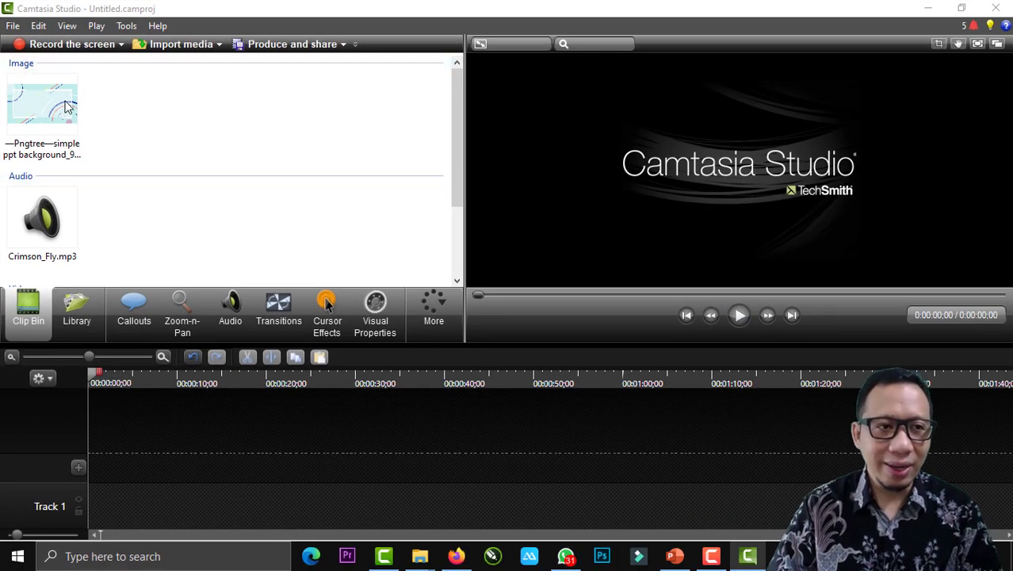
- Add the Raja Ampat video from the Clip Bin to the beginning of Track 1 on the timeline
{"action": "scroll", "coordinate": [72, 136], "scroll_direction": "down", "scroll_amount": 2}
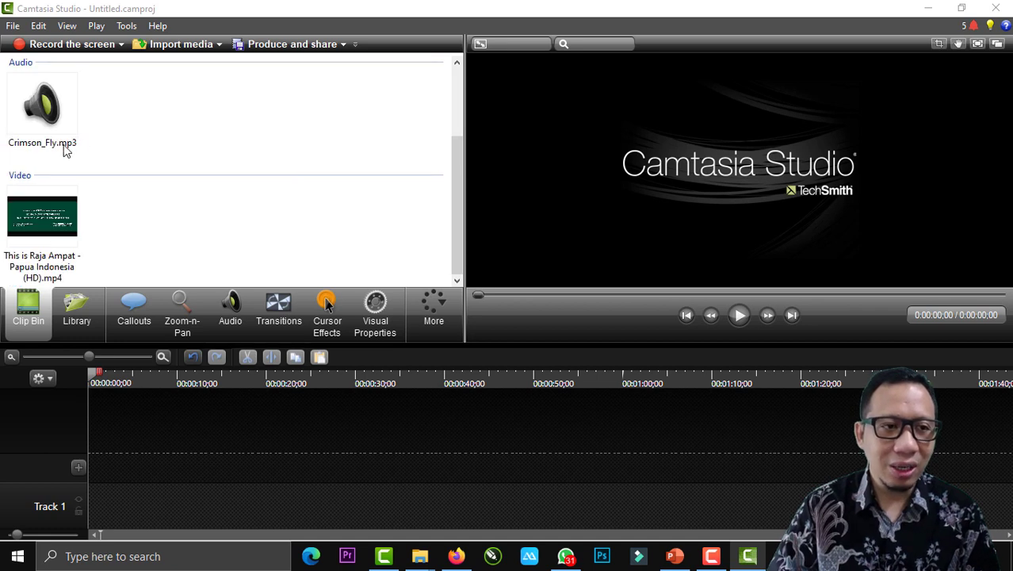
{"action": "left_click", "coordinate": [56, 230]}
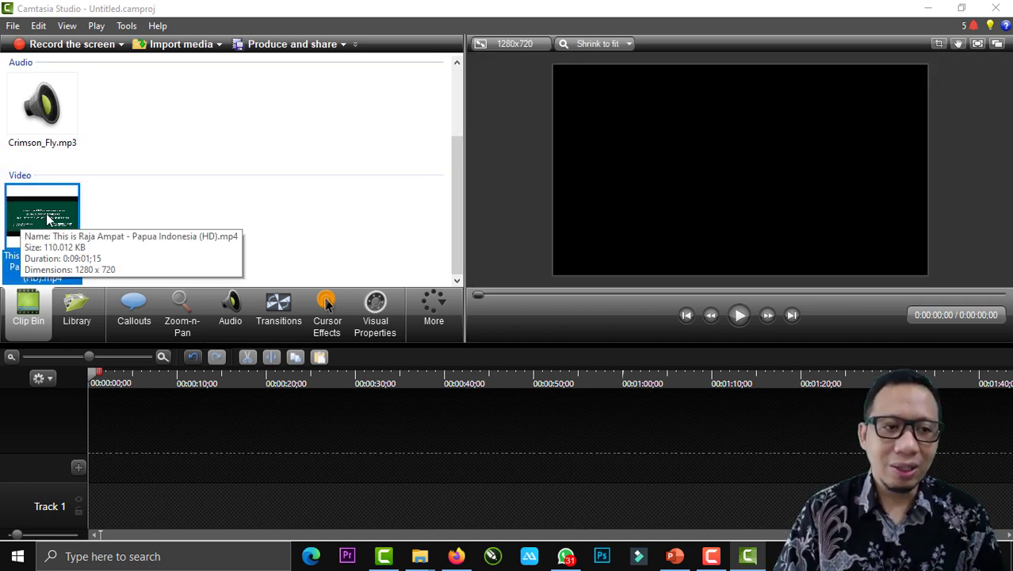
{"action": "left_click_drag", "start_coordinate": [21, 217], "coordinate": [79, 495]}
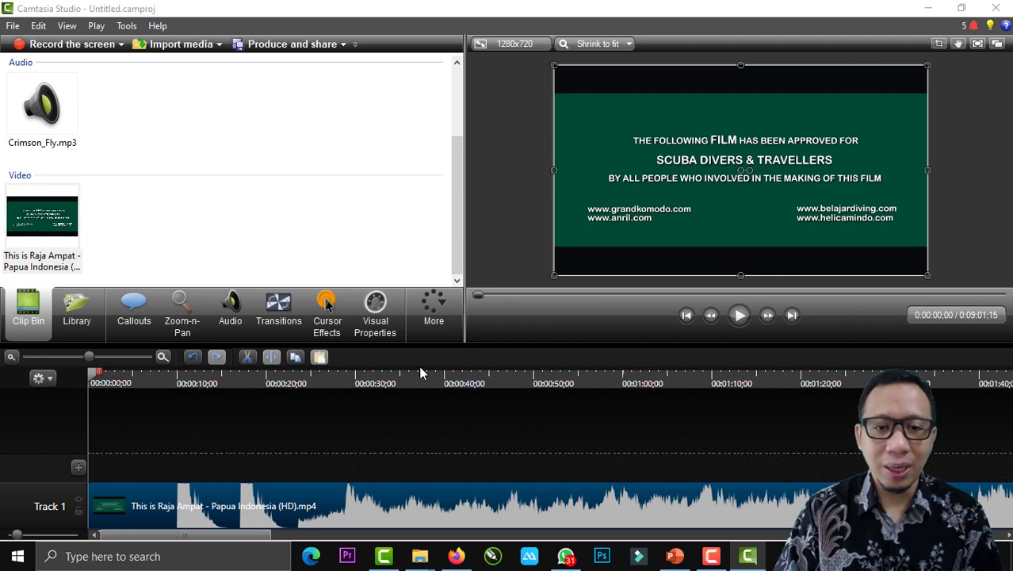
- Preview the Raja Ampat clip on the timeline from just before the one-minute mark and pause it
{"action": "left_click_drag", "start_coordinate": [337, 373], "coordinate": [609, 426]}
{"action": "left_click", "coordinate": [740, 317]}
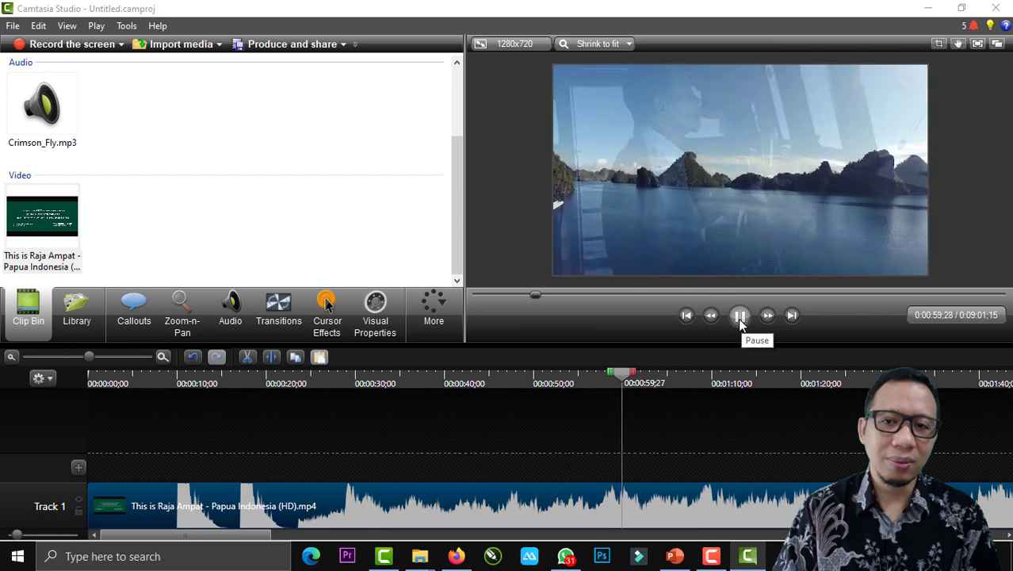
{"action": "left_click", "coordinate": [739, 315]}
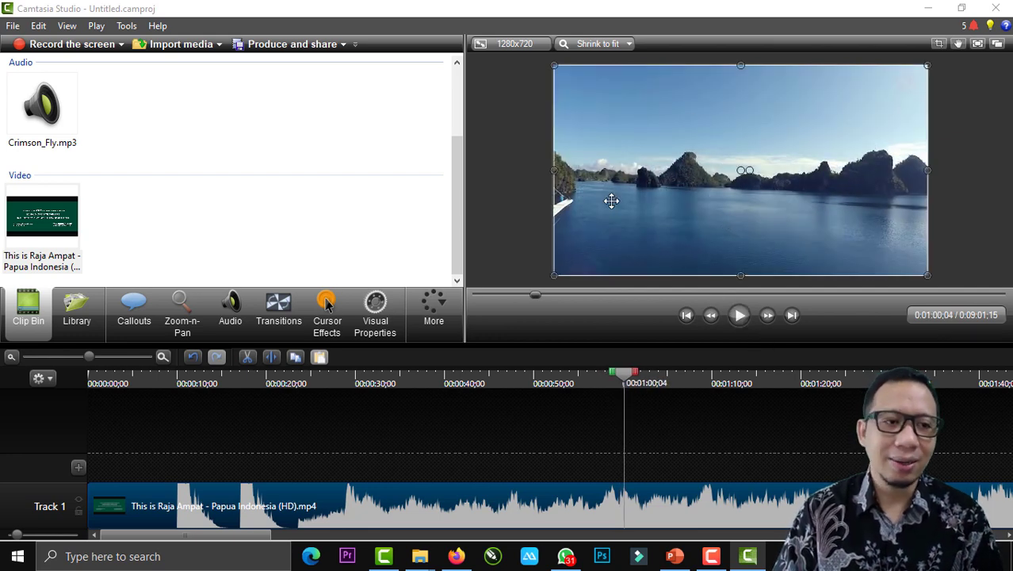
- Add the Animated Title from the Library's Theme - Out of Sight folder to the timeline at the playhead and scrub through it
{"action": "left_click", "coordinate": [83, 327]}
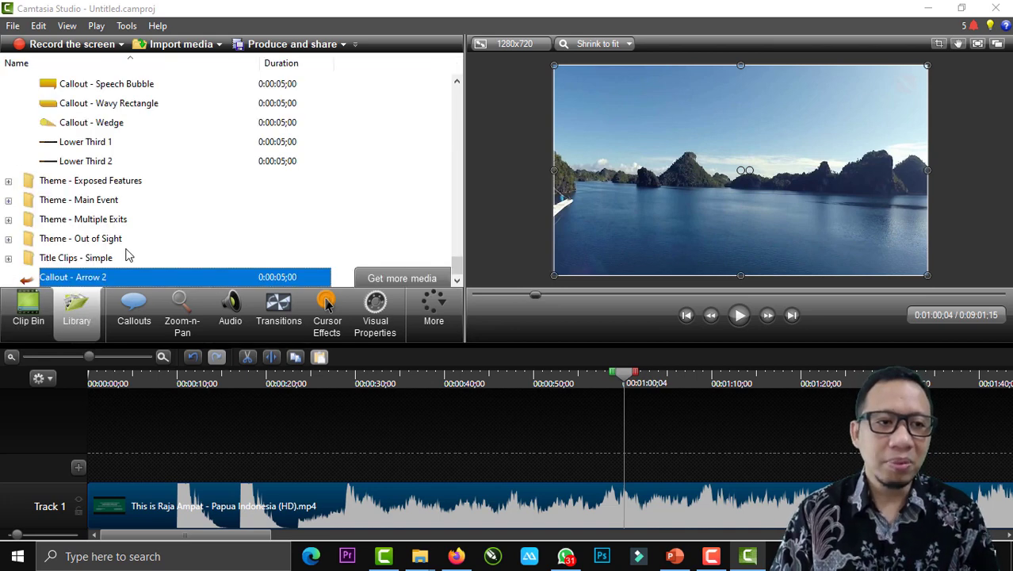
{"action": "double_click", "coordinate": [147, 200]}
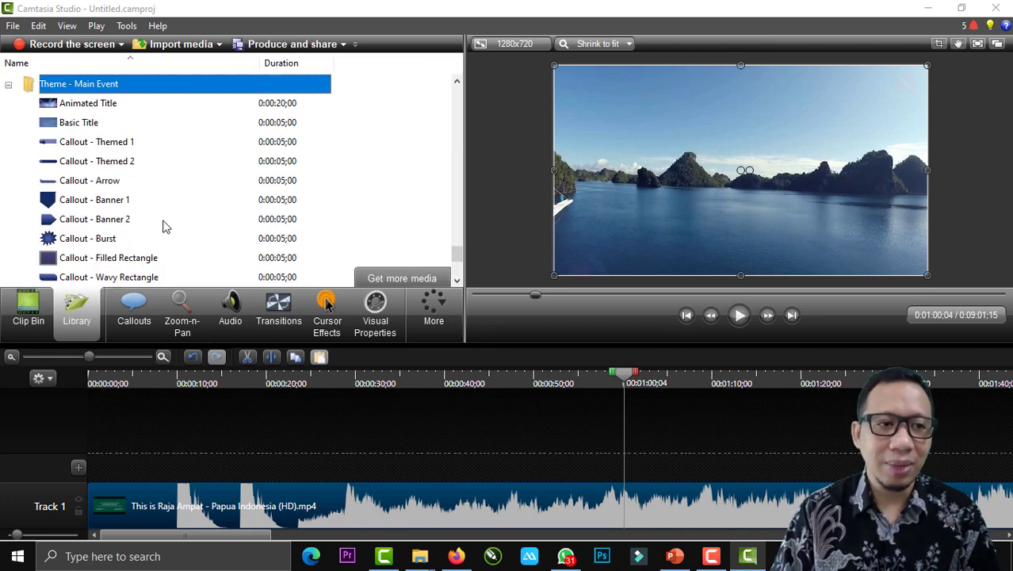
{"action": "scroll", "coordinate": [163, 228], "scroll_direction": "down", "scroll_amount": 3}
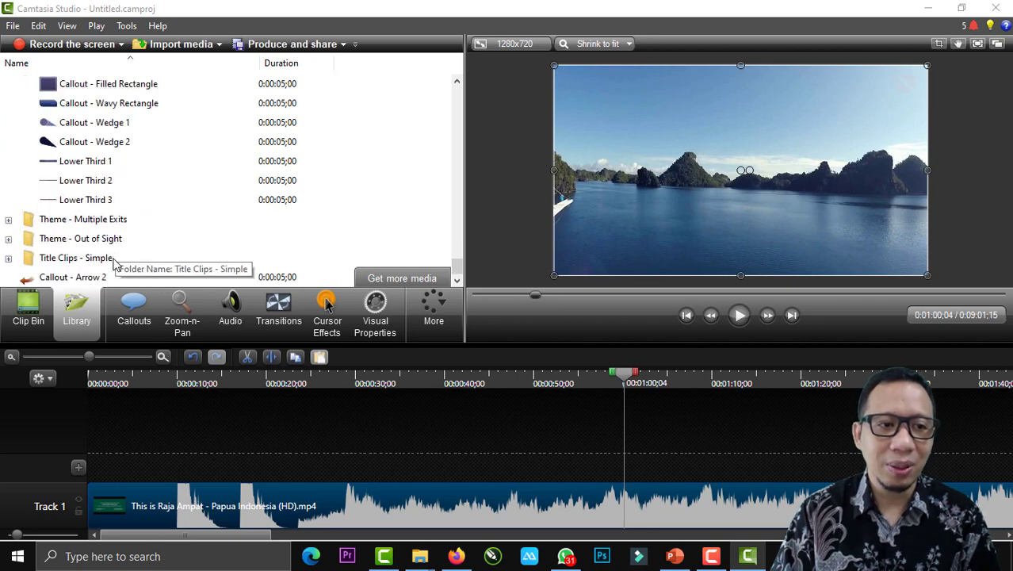
{"action": "double_click", "coordinate": [111, 239]}
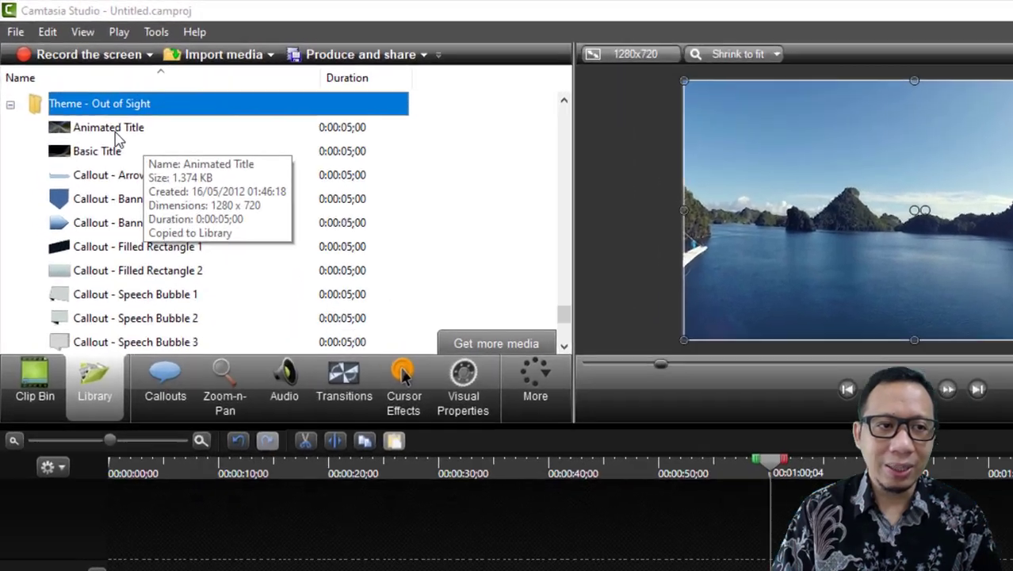
{"action": "left_click", "coordinate": [95, 111]}
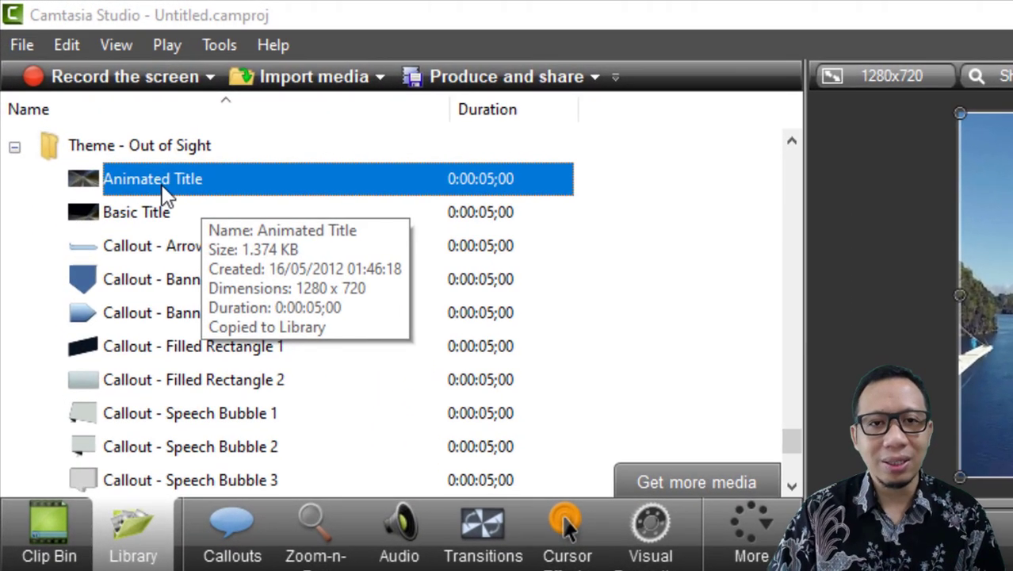
{"action": "right_click", "coordinate": [162, 189]}
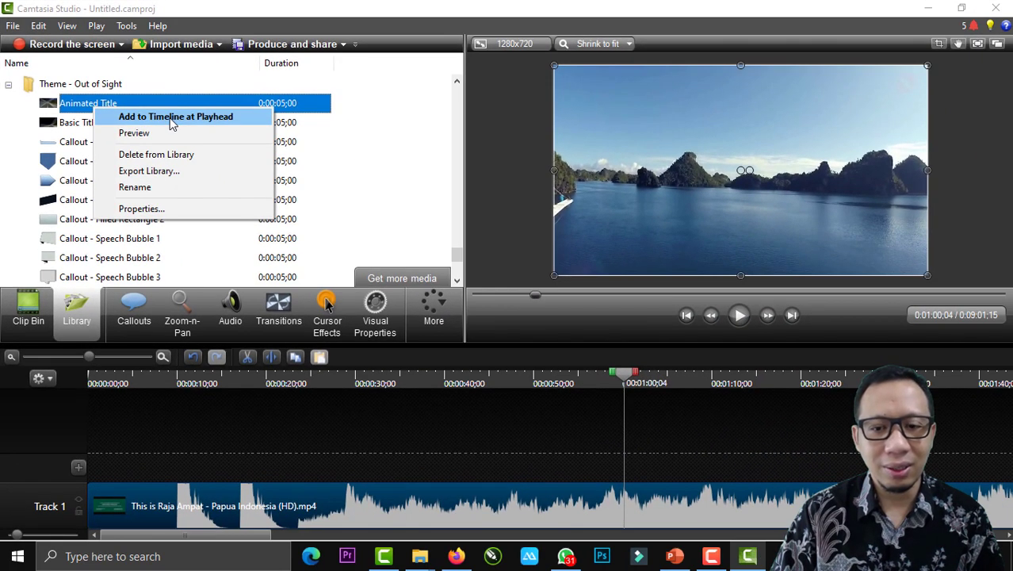
{"action": "left_click", "coordinate": [172, 119]}
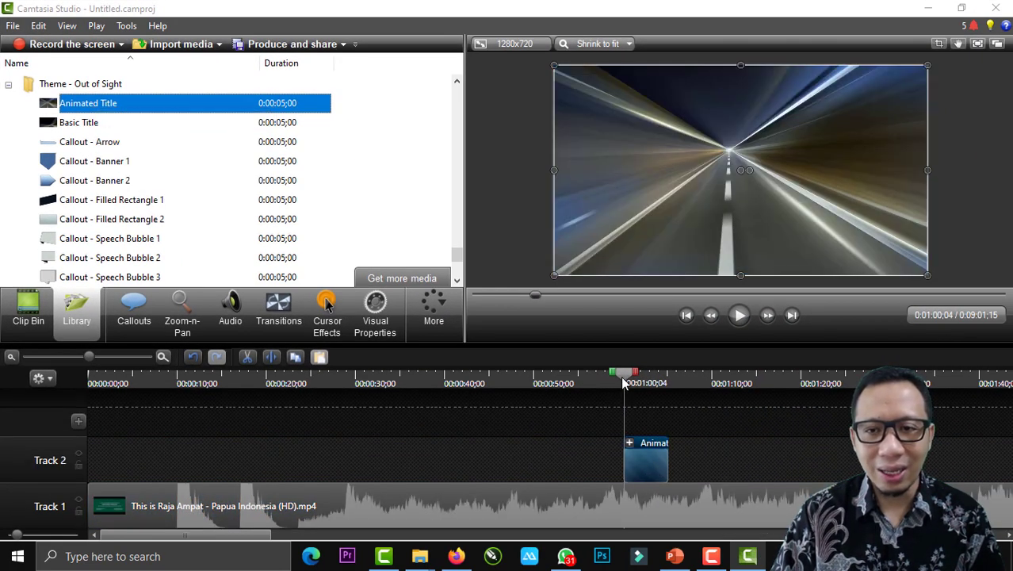
{"action": "left_click_drag", "start_coordinate": [625, 383], "coordinate": [651, 383]}
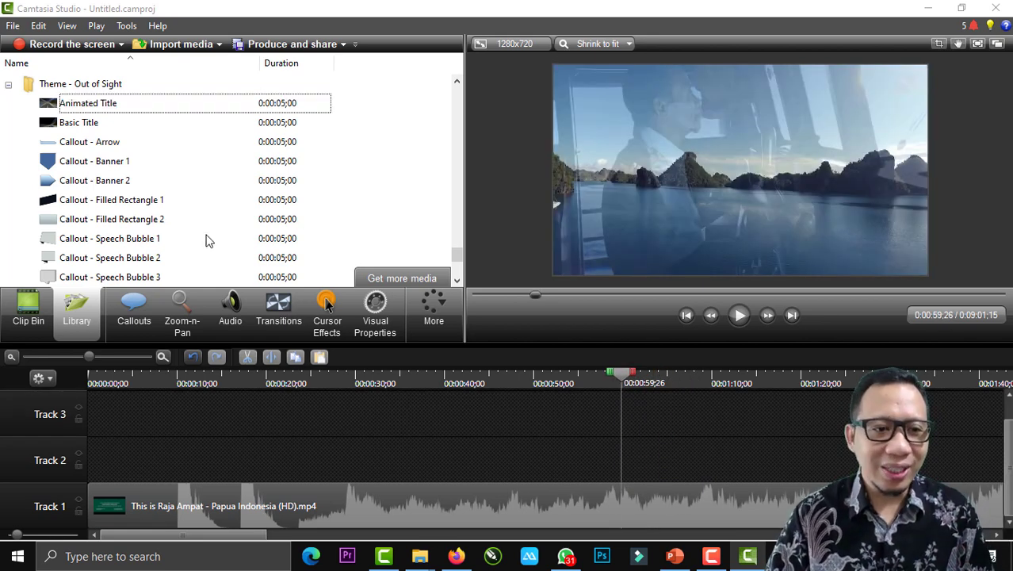
- Add a Thought Bubble callout at 0:00:59;26 and move it up to the top edge of the video frame
{"action": "left_click", "coordinate": [134, 313]}
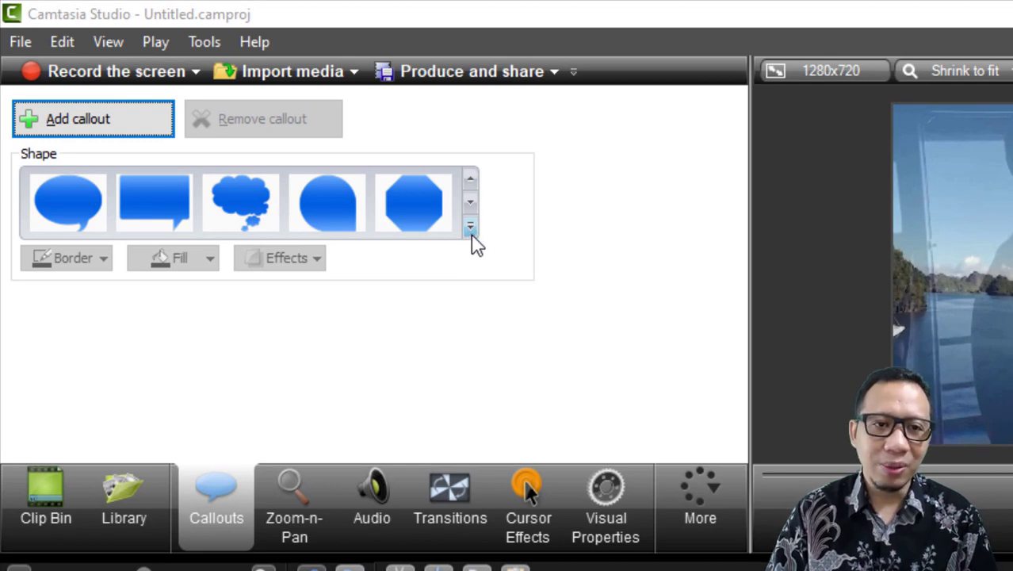
{"action": "left_click", "coordinate": [472, 234]}
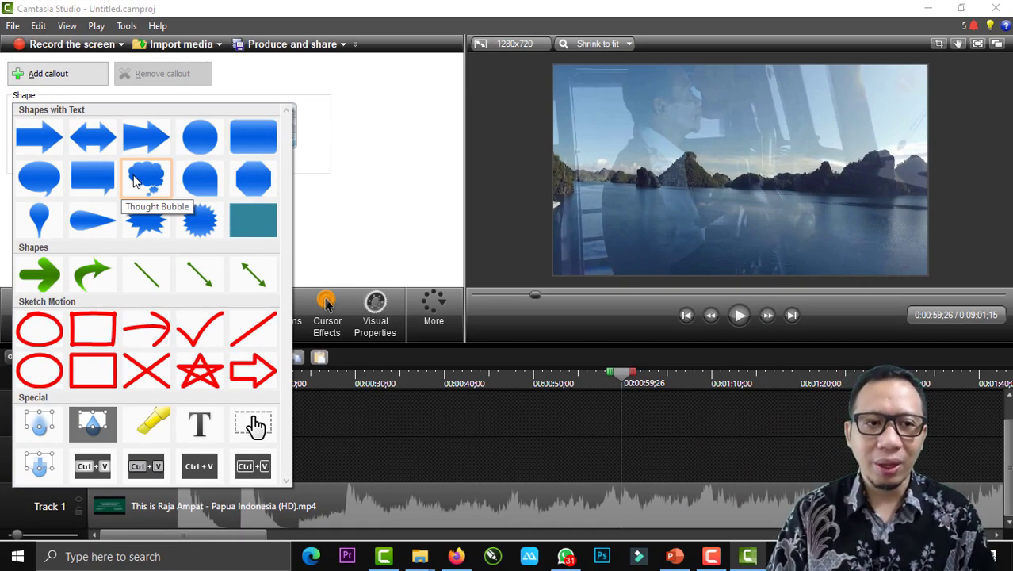
{"action": "left_click", "coordinate": [135, 181]}
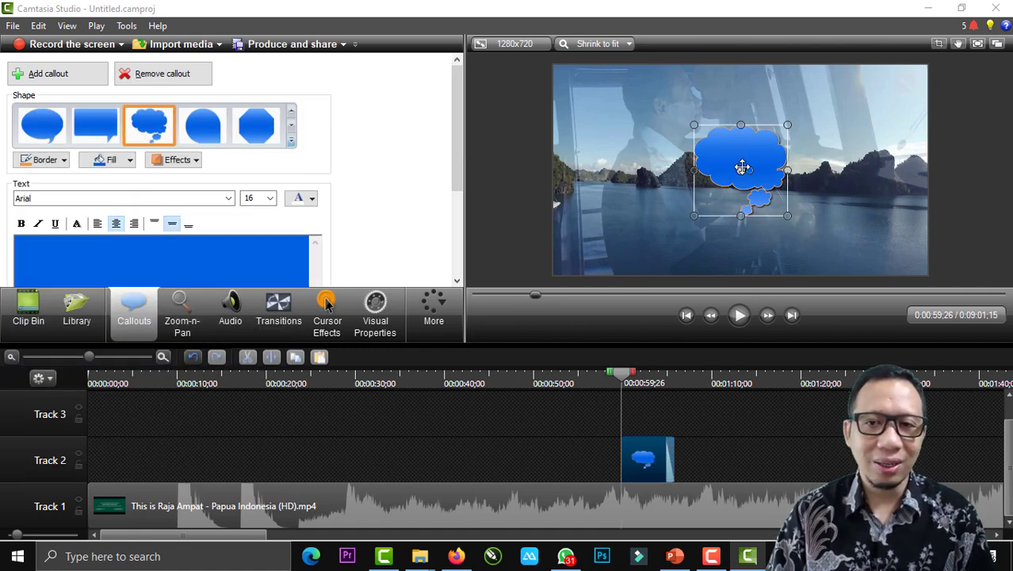
{"action": "left_click_drag", "start_coordinate": [742, 166], "coordinate": [738, 107]}
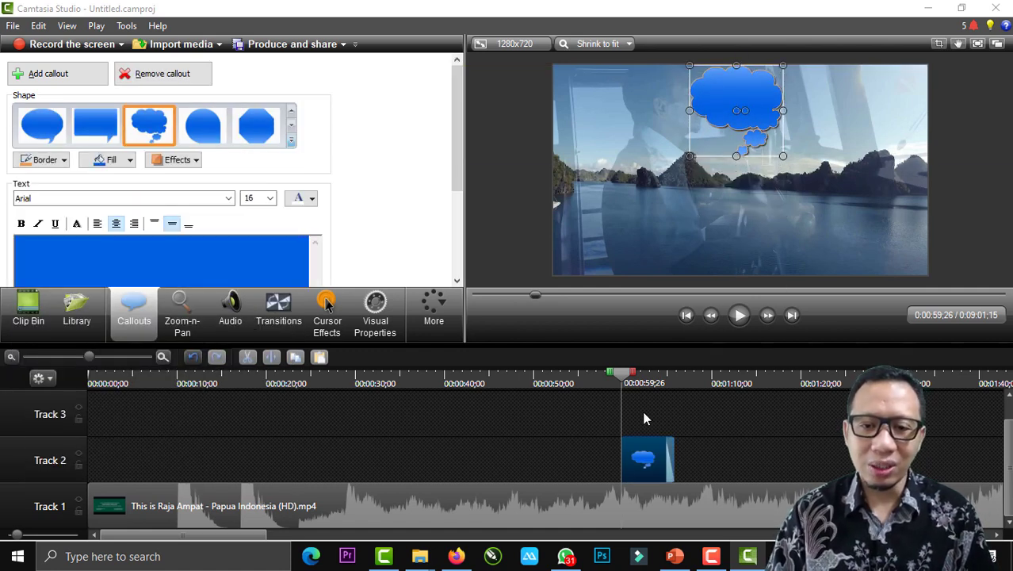
{"action": "left_click_drag", "start_coordinate": [630, 379], "coordinate": [643, 379]}
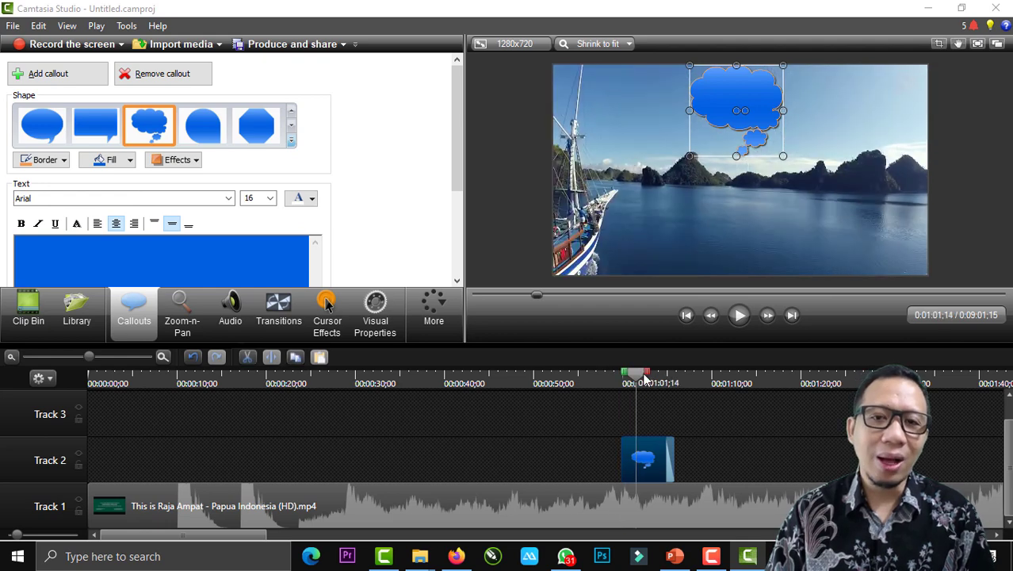
- Enter "السلام عليكم" as the thought bubble's text and set its font size to 36
{"action": "left_click", "coordinate": [173, 247]}
{"action": "type", "text": "السلام عليكم"}
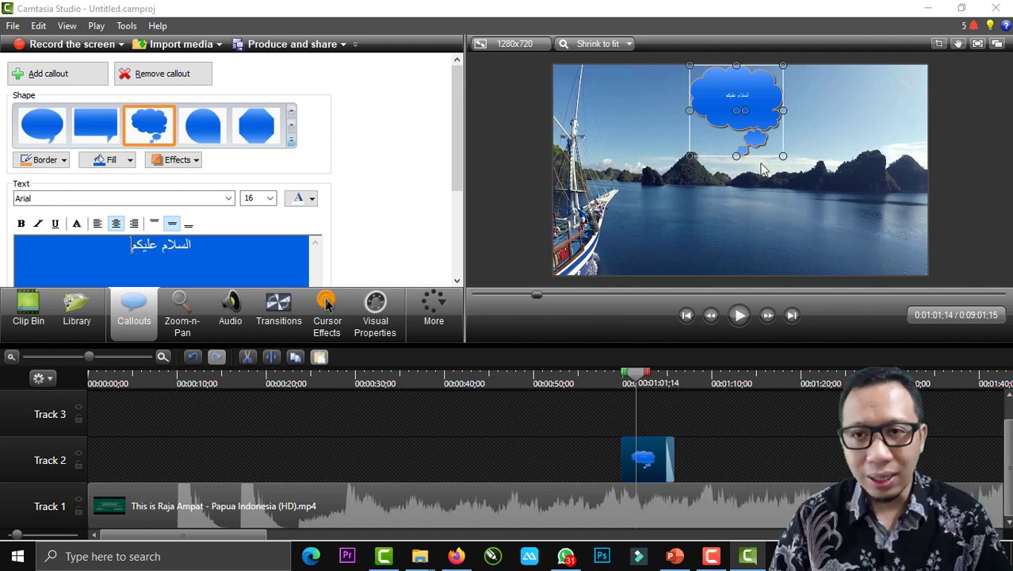
{"action": "key", "text": "ctrl+a"}
{"action": "left_click", "coordinate": [269, 198]}
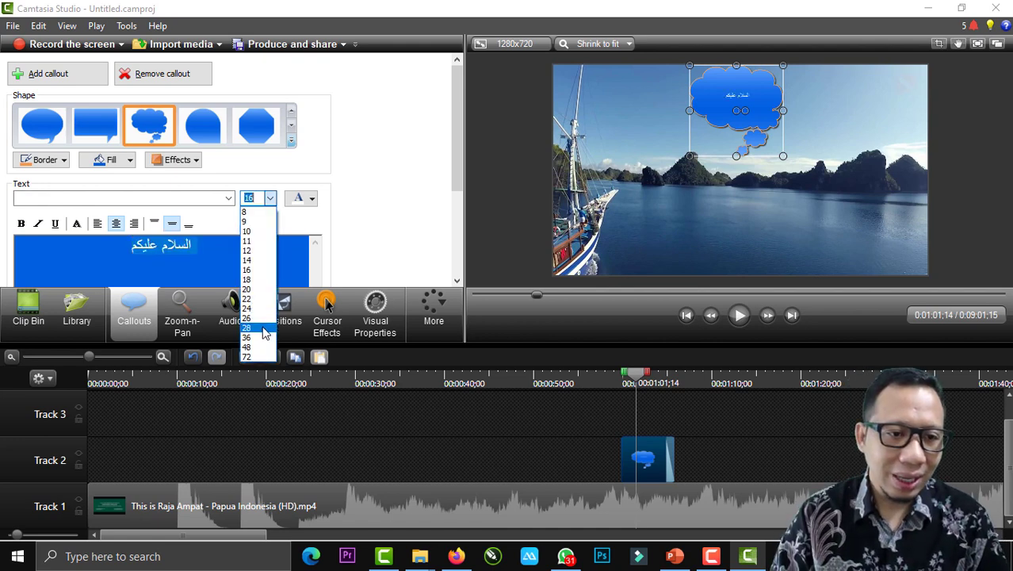
{"action": "left_click", "coordinate": [265, 333]}
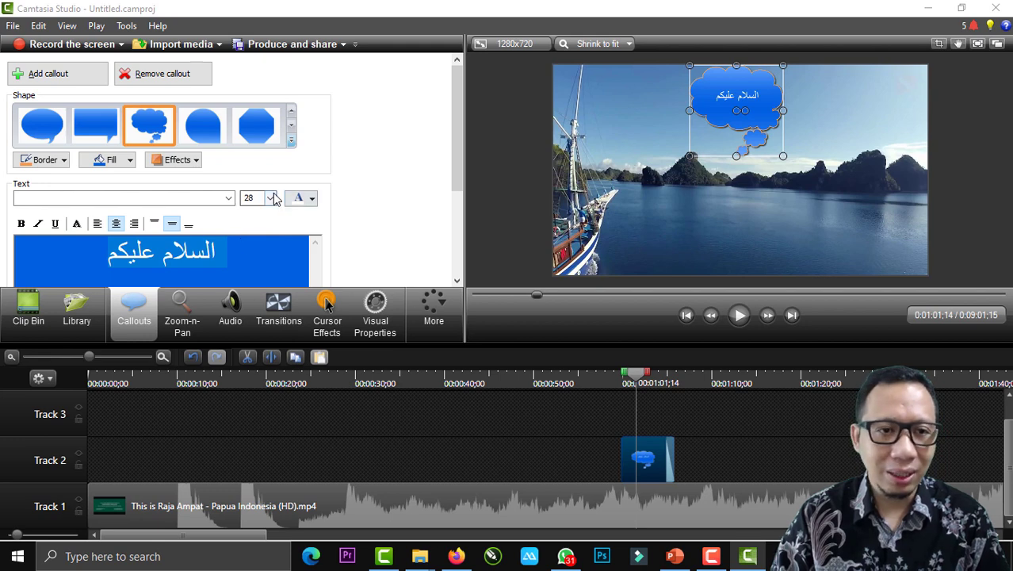
{"action": "left_click", "coordinate": [270, 197]}
{"action": "left_click", "coordinate": [256, 338]}
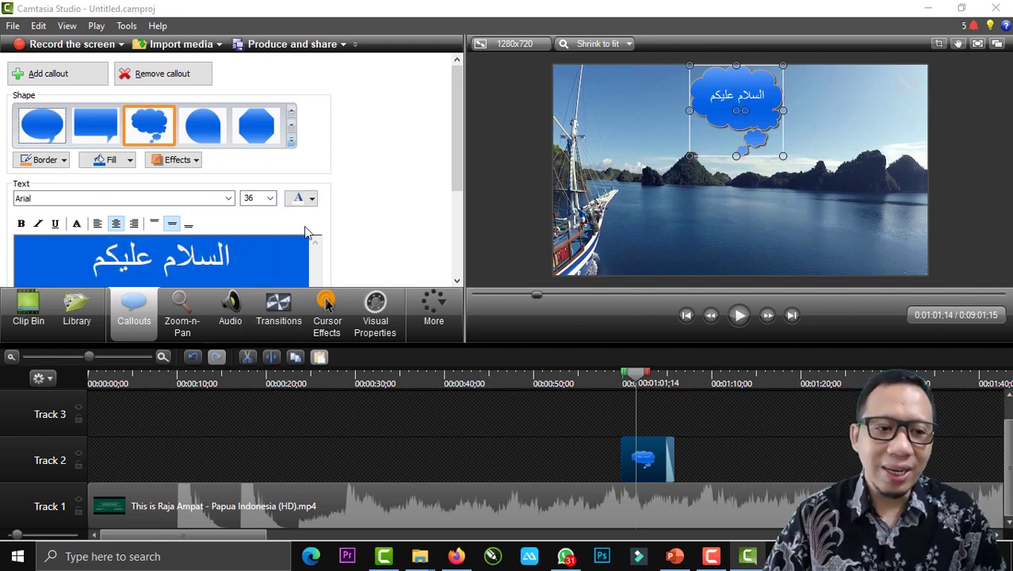
- Add a Zoom-n-Pan at 0:01:01;14 that zooms in to about half the frame and centres on the thought bubble
{"action": "left_click", "coordinate": [197, 317]}
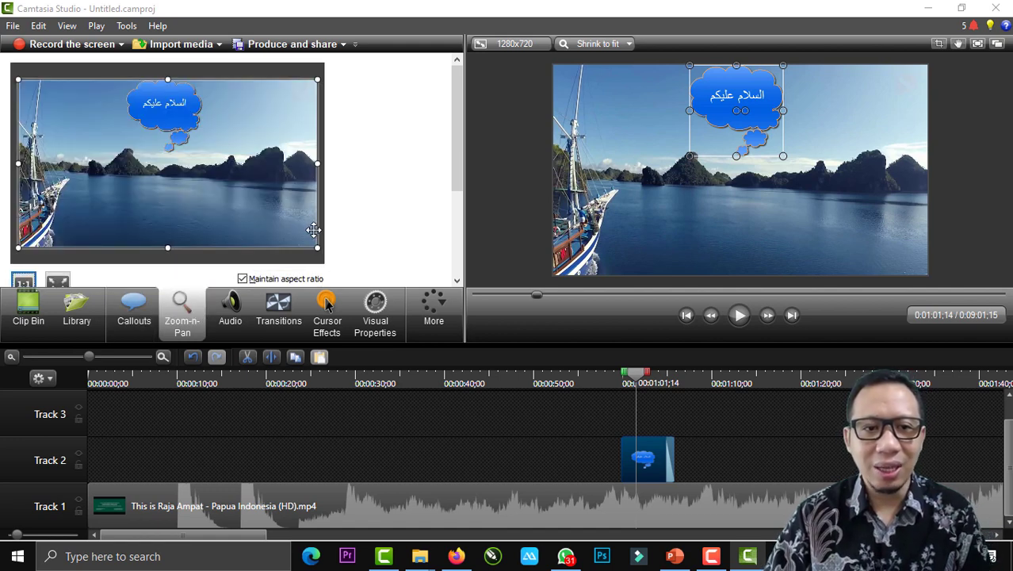
{"action": "left_click", "coordinate": [821, 147]}
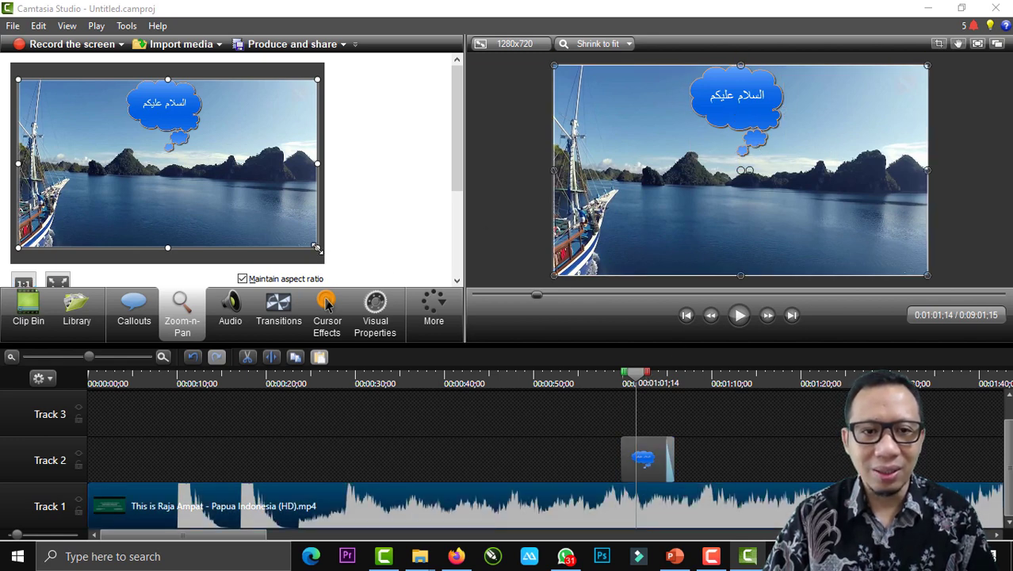
{"action": "left_click_drag", "start_coordinate": [316, 248], "coordinate": [174, 167]}
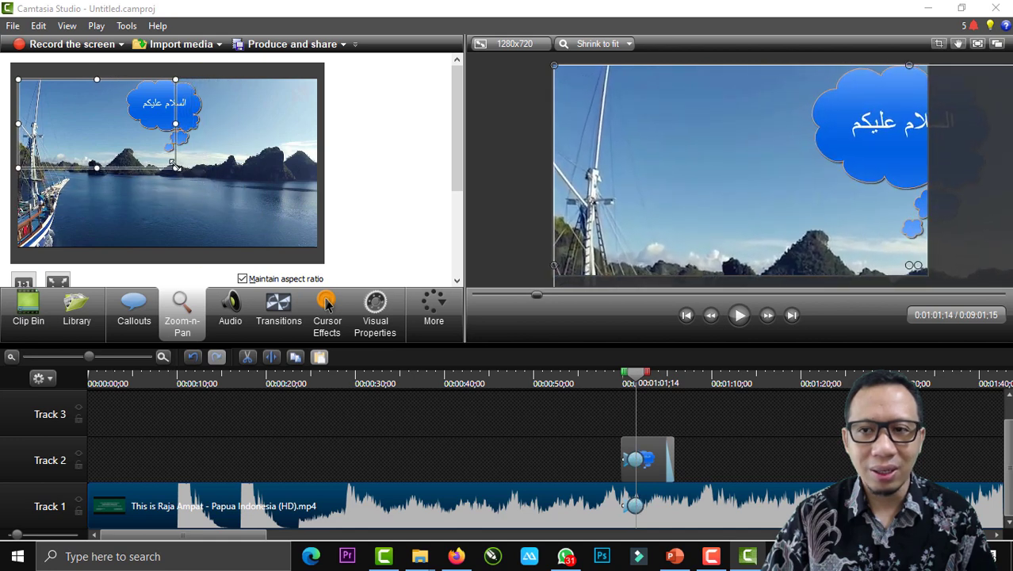
{"action": "left_click_drag", "start_coordinate": [106, 125], "coordinate": [167, 125]}
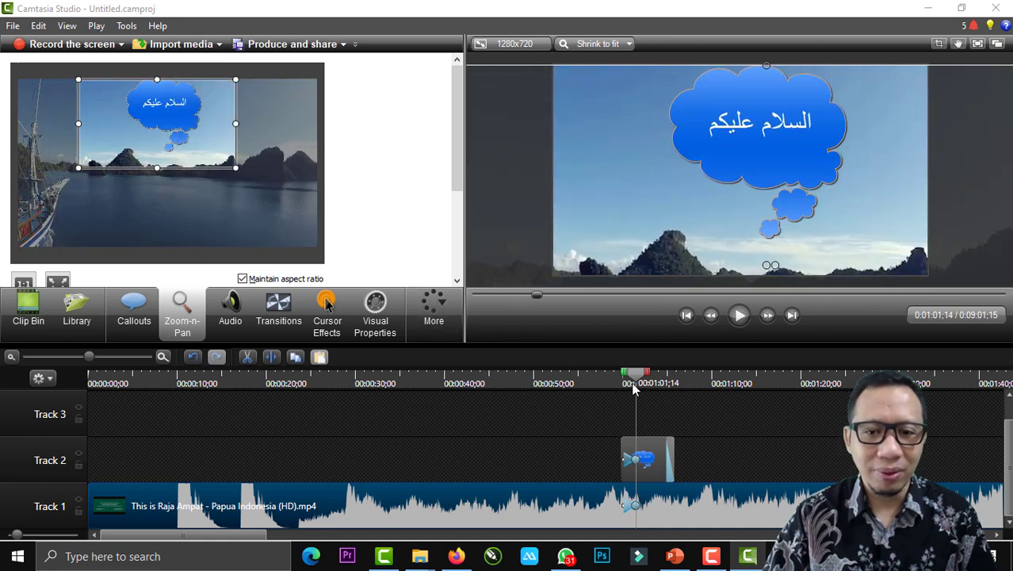
- Preview the zoom-in on the thought bubble from just before the callout and pause playback
{"action": "left_click_drag", "start_coordinate": [634, 389], "coordinate": [604, 383]}
{"action": "left_click", "coordinate": [738, 316]}
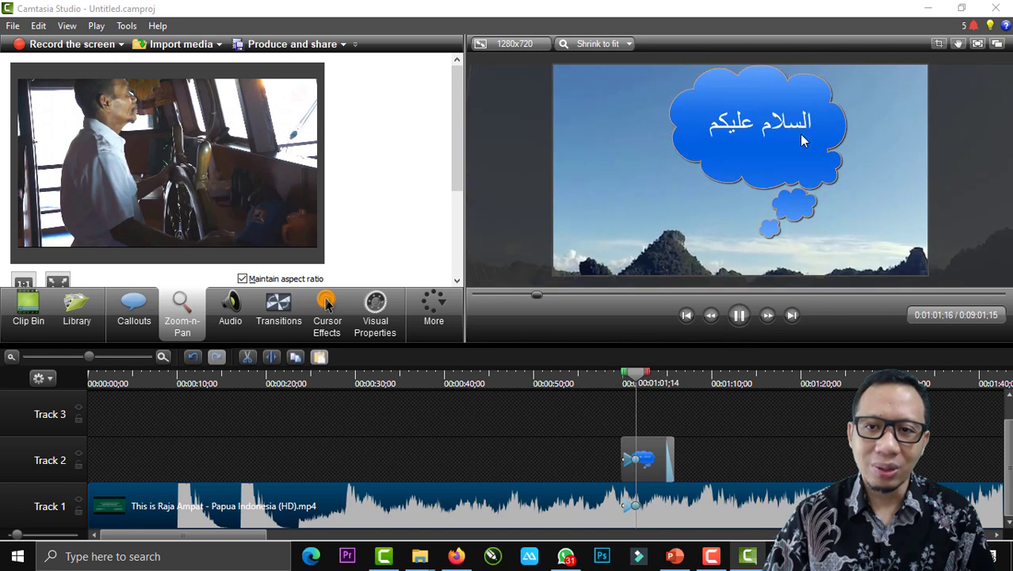
{"action": "key", "text": "space"}
- Add a second Zoom-n-Pan at 0:01:06;25 that widens the view back to nearly the full frame
{"action": "left_click_drag", "start_coordinate": [648, 373], "coordinate": [685, 372]}
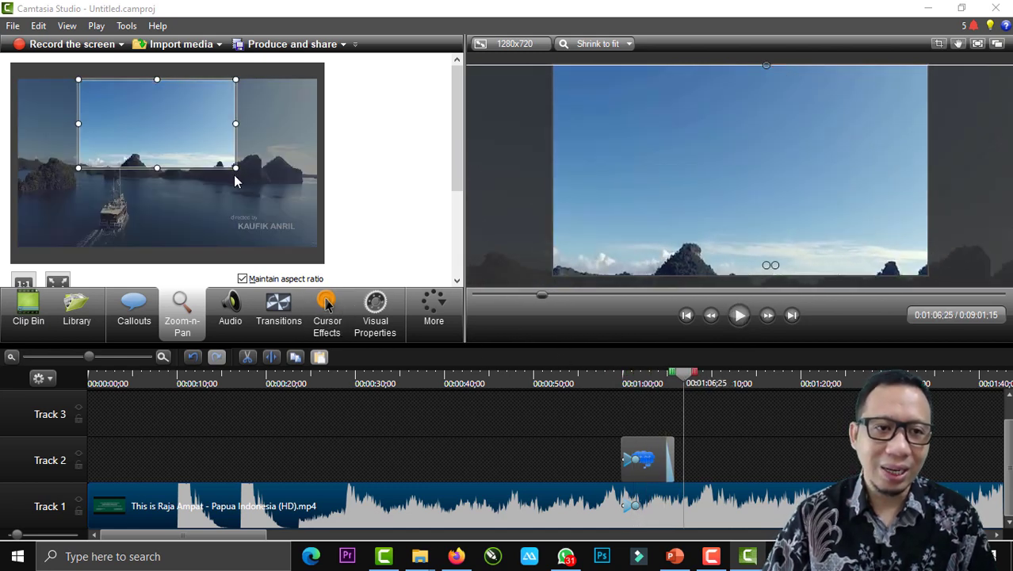
{"action": "left_click_drag", "start_coordinate": [236, 167], "coordinate": [317, 215]}
{"action": "left_click_drag", "start_coordinate": [271, 146], "coordinate": [232, 156]}
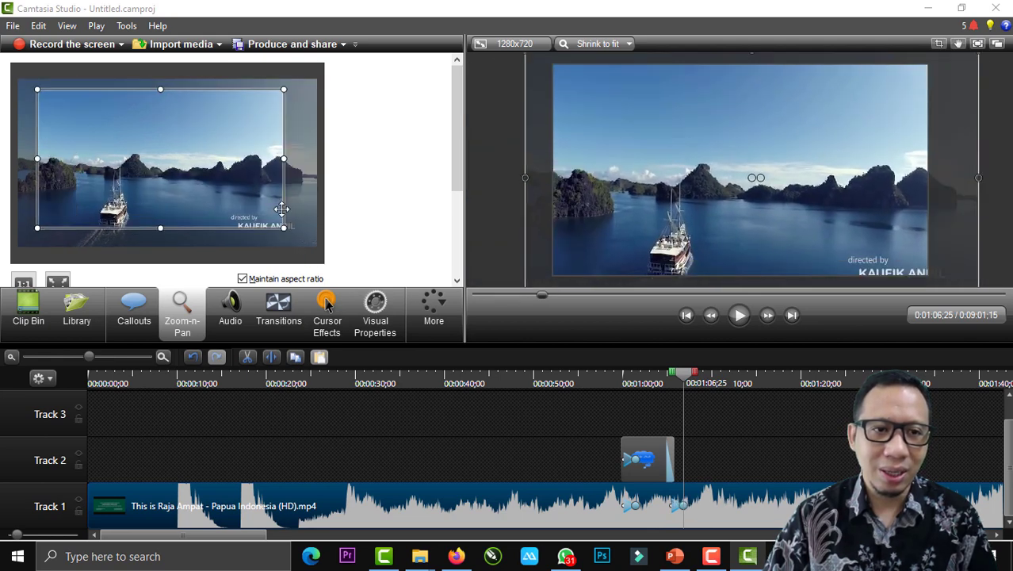
{"action": "left_click_drag", "start_coordinate": [284, 226], "coordinate": [310, 232]}
{"action": "mouse_move", "coordinate": [222, 191]}
{"action": "left_mouse_down"}
{"action": "mouse_move", "coordinate": [233, 172]}
{"action": "mouse_move", "coordinate": [223, 179]}
{"action": "left_mouse_up"}
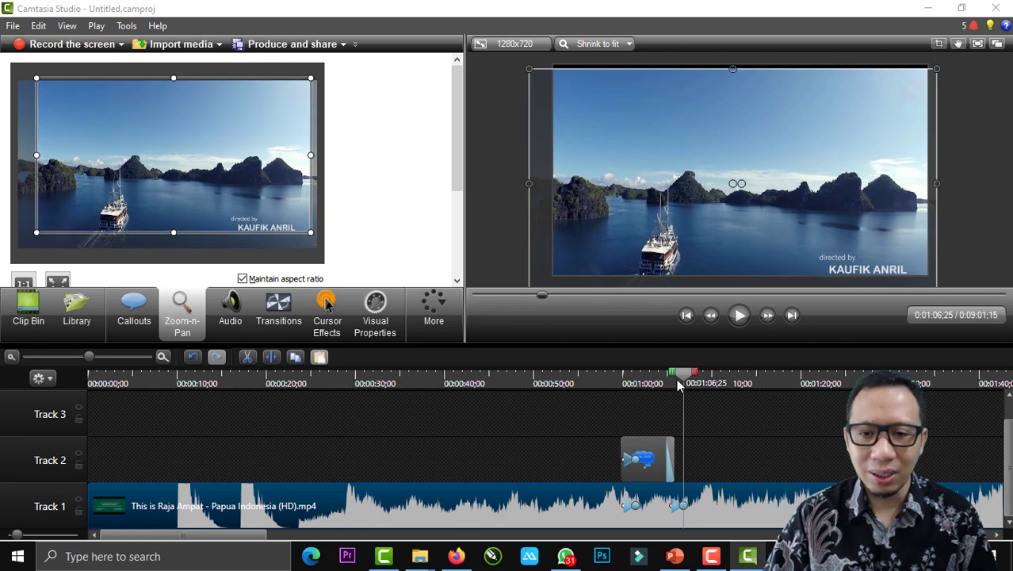
- Play back the zoom-in and zoom-out around the callout and pause past the second zoom
{"action": "left_click_drag", "start_coordinate": [679, 385], "coordinate": [661, 384]}
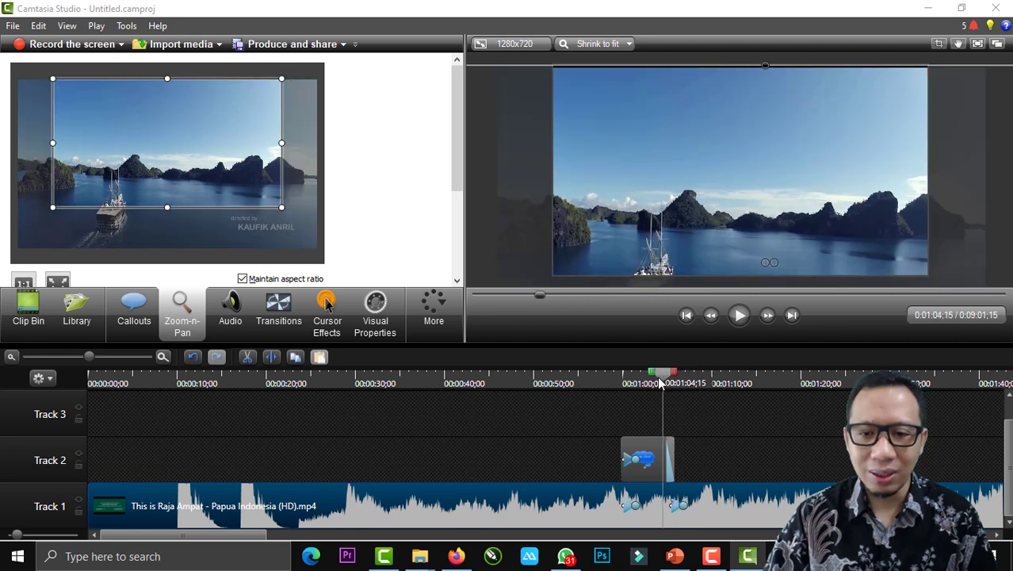
{"action": "left_click", "coordinate": [736, 315]}
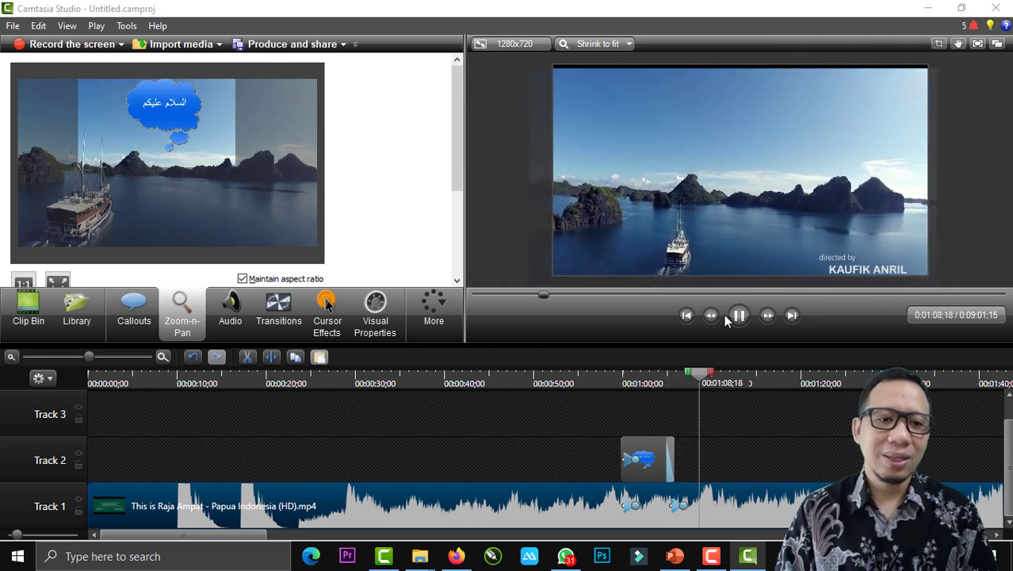
{"action": "left_click", "coordinate": [741, 315]}
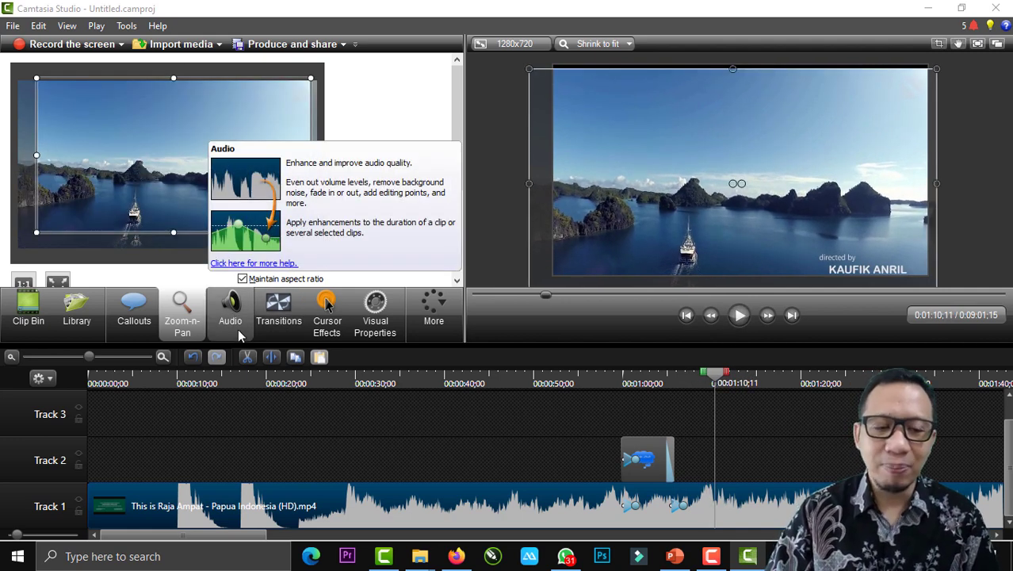
- Apply an audio fade-in to the part of the Raja Ampat clip that starts at about 0:01:14;23
{"action": "left_click", "coordinate": [238, 330]}
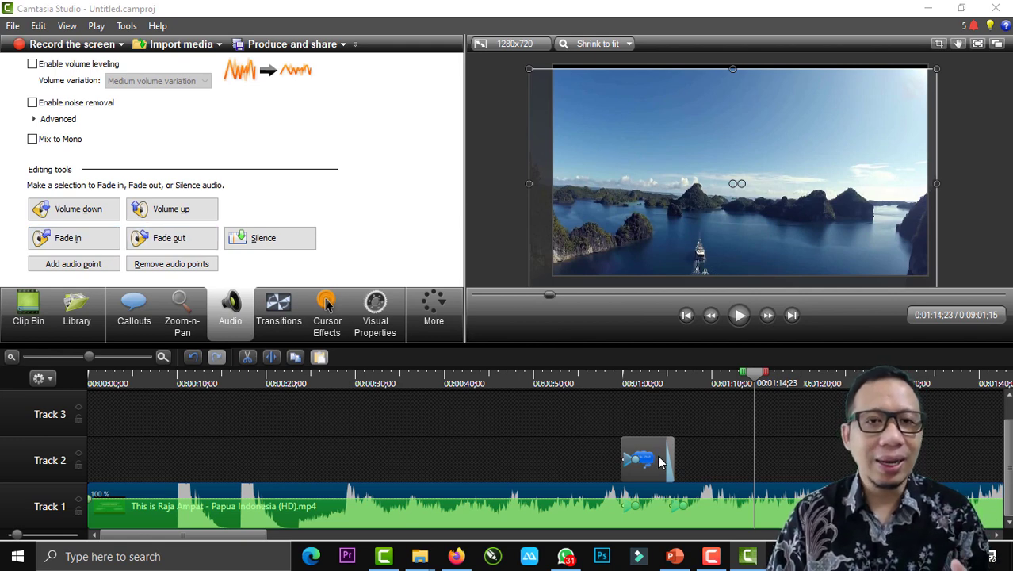
{"action": "left_click", "coordinate": [88, 253]}
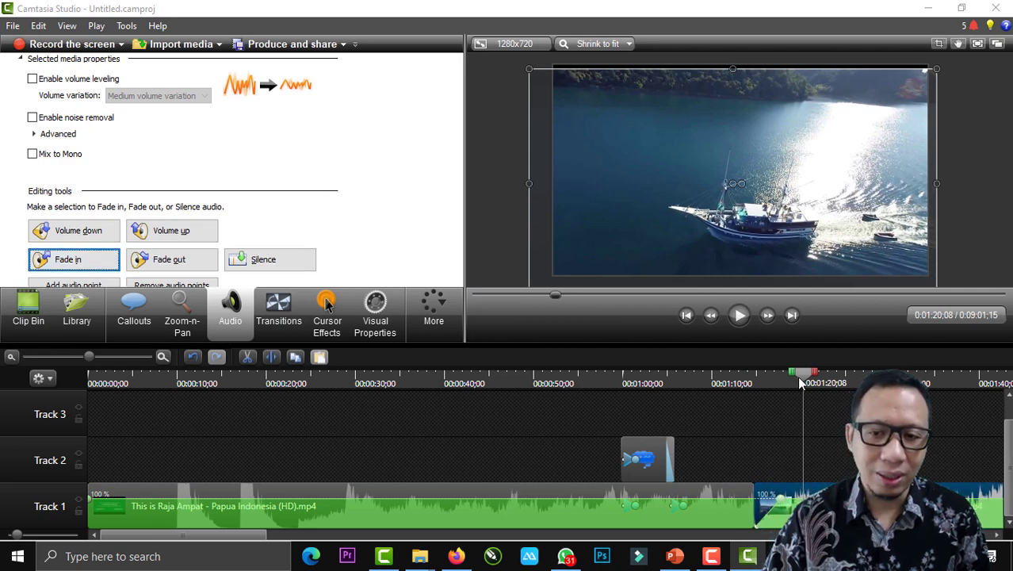
{"action": "left_click_drag", "start_coordinate": [796, 376], "coordinate": [750, 386]}
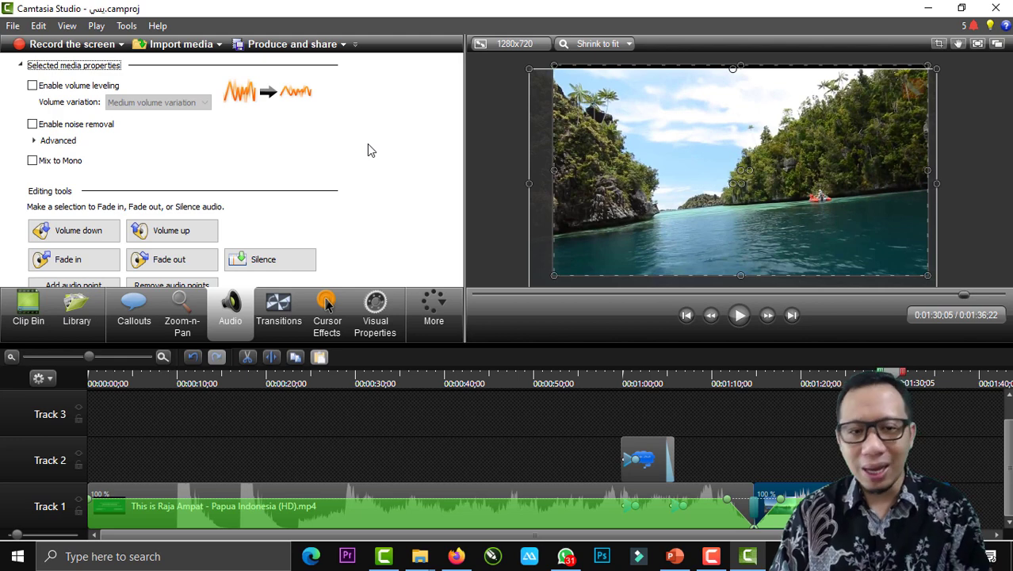
- Preview the Blinds and Checkerboard effects among the available transitions
{"action": "left_click", "coordinate": [292, 309]}
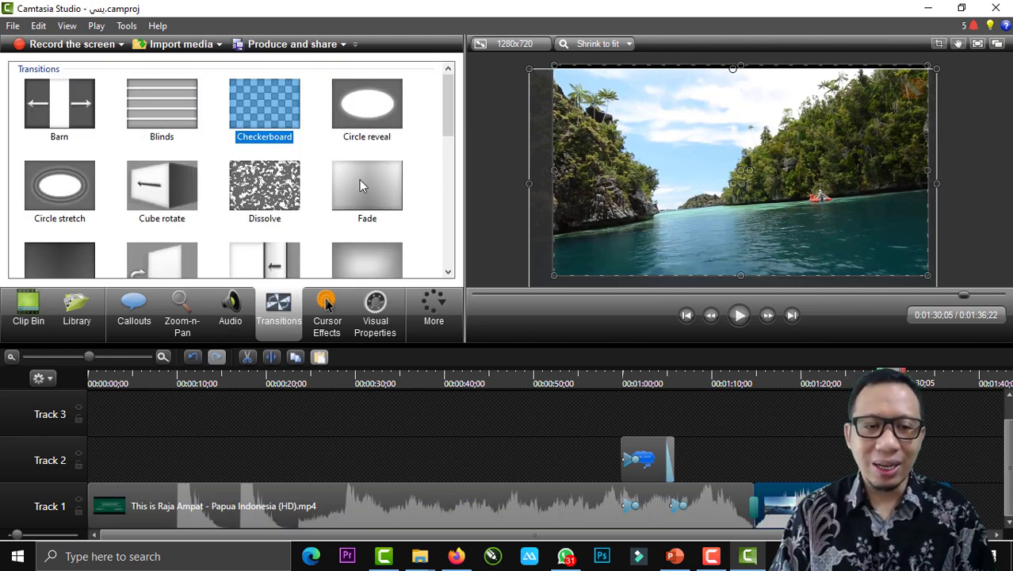
{"action": "left_click", "coordinate": [182, 119]}
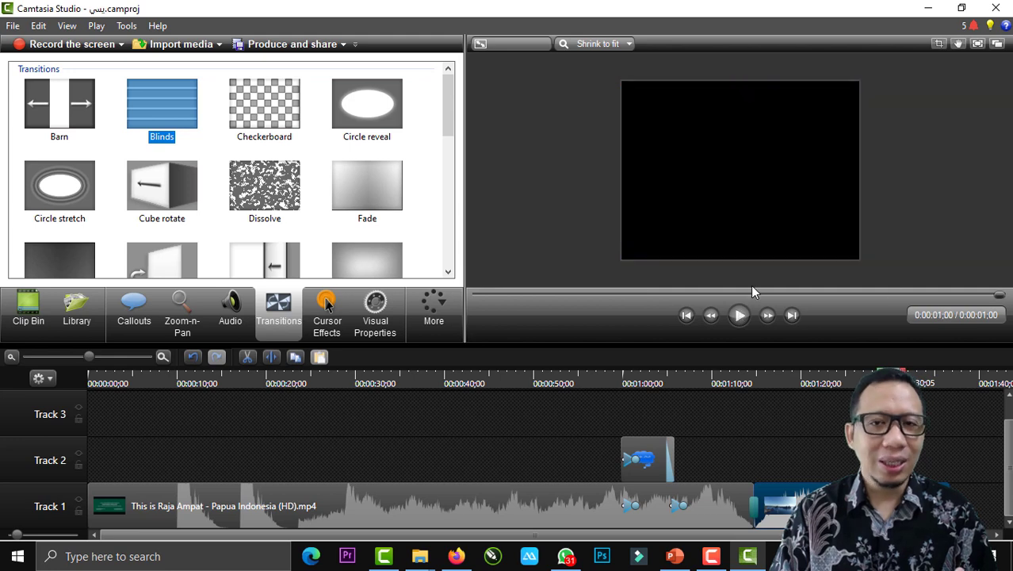
{"action": "key", "text": "Right"}
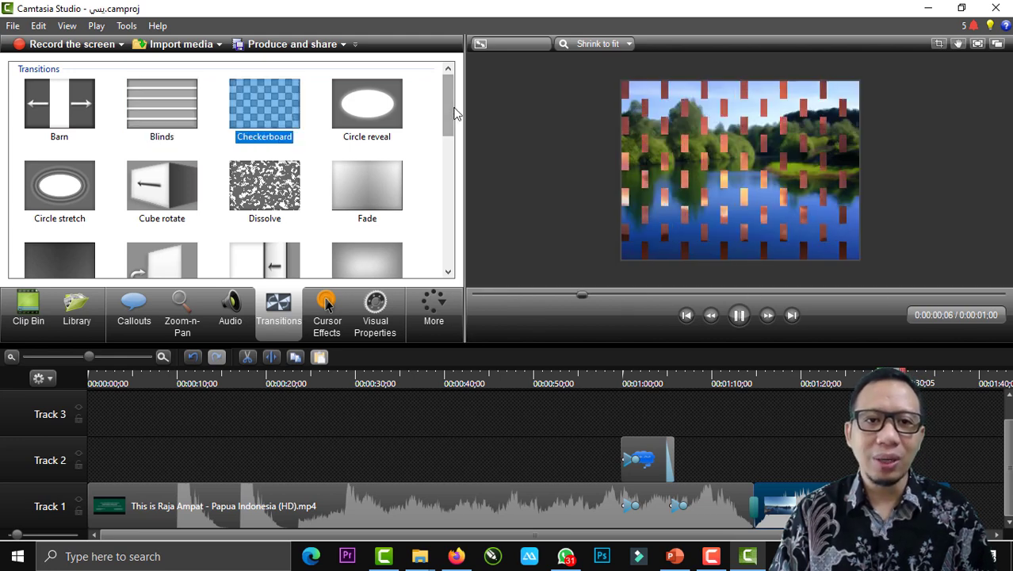
{"action": "mouse_move", "coordinate": [454, 113]}
{"action": "left_mouse_down"}
{"action": "mouse_move", "coordinate": [449, 253]}
{"action": "mouse_move", "coordinate": [447, 108]}
{"action": "left_mouse_up"}
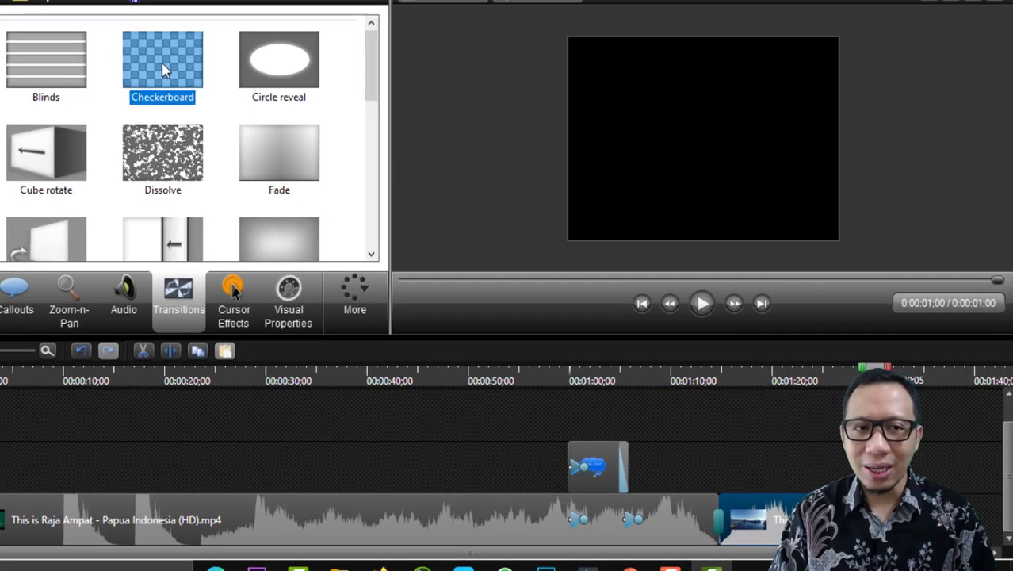
- Add the Checkerboard transition between the second Raja Ampat clip and the background image, and play it back
{"action": "left_click_drag", "start_coordinate": [164, 70], "coordinate": [871, 507]}
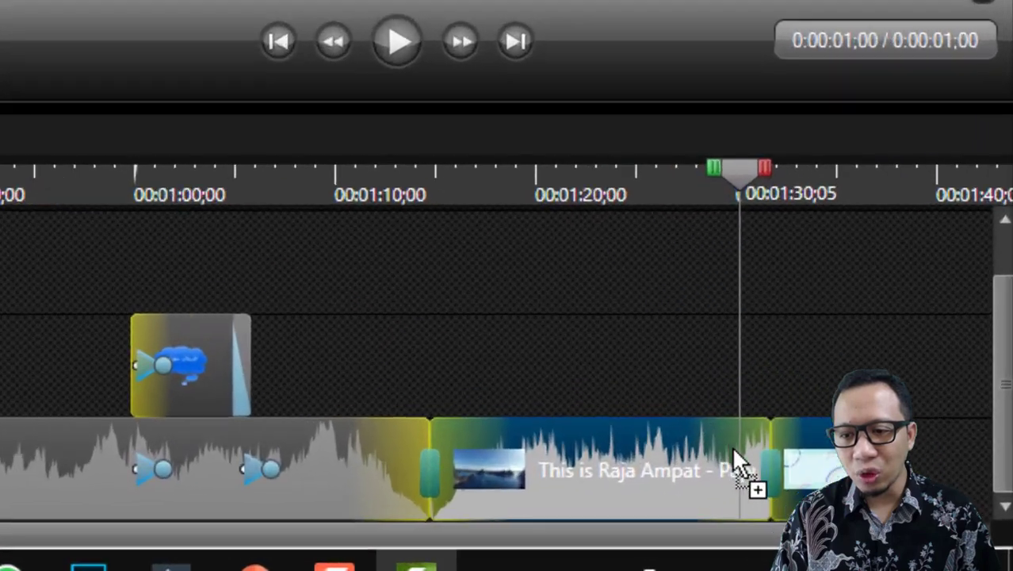
{"action": "left_click_drag", "start_coordinate": [731, 446], "coordinate": [672, 480]}
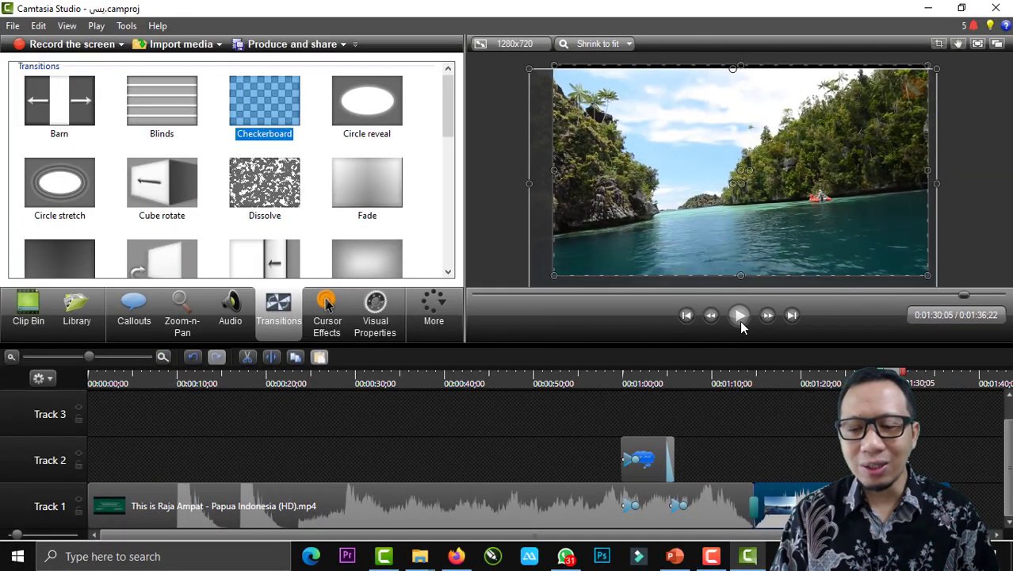
{"action": "left_click", "coordinate": [612, 217]}
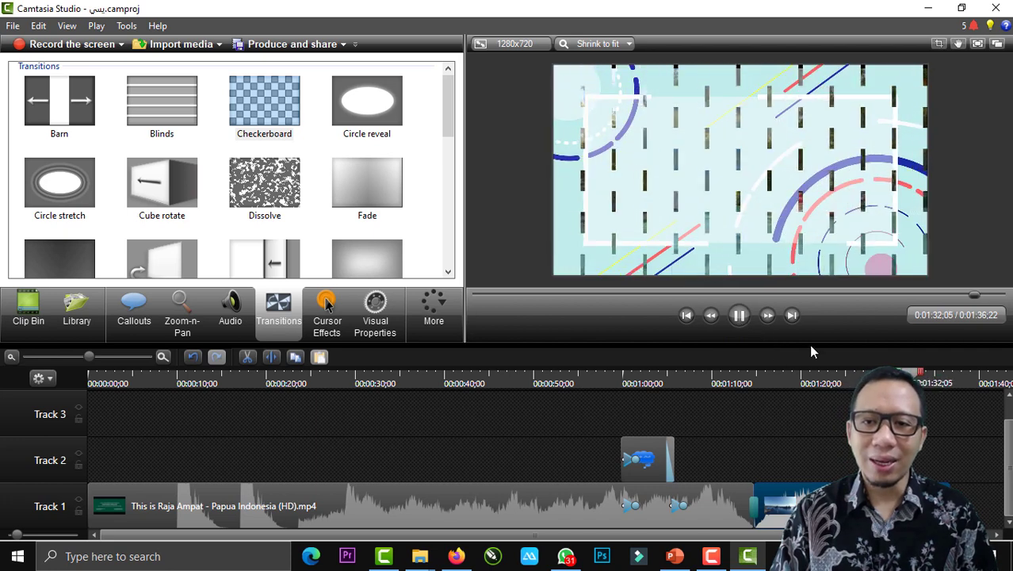
{"action": "left_click", "coordinate": [744, 318]}
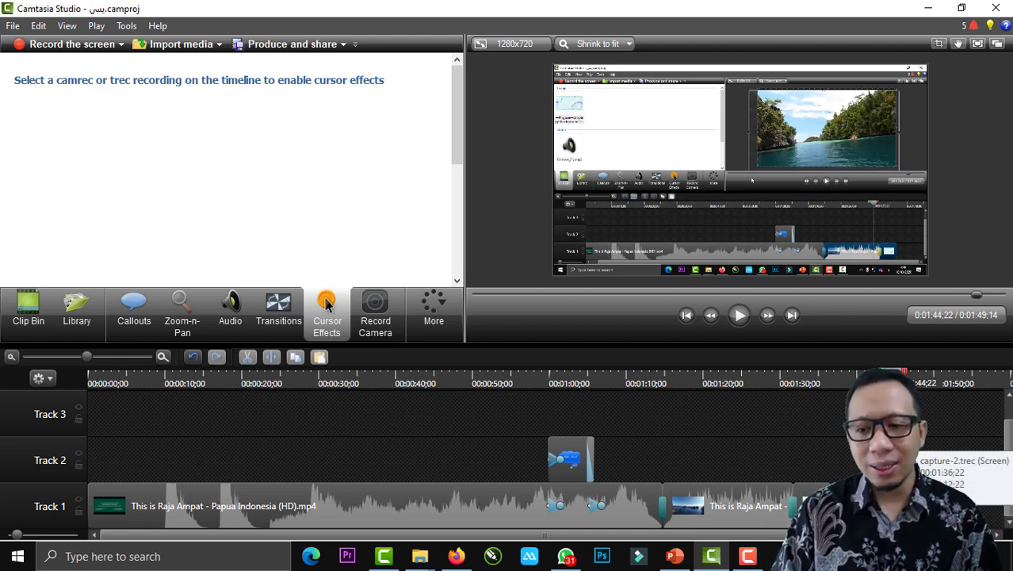
- Add a cursor effects animation to the capture-2.trec recording and set its highlight effect to Highlight
{"action": "left_click", "coordinate": [327, 305]}
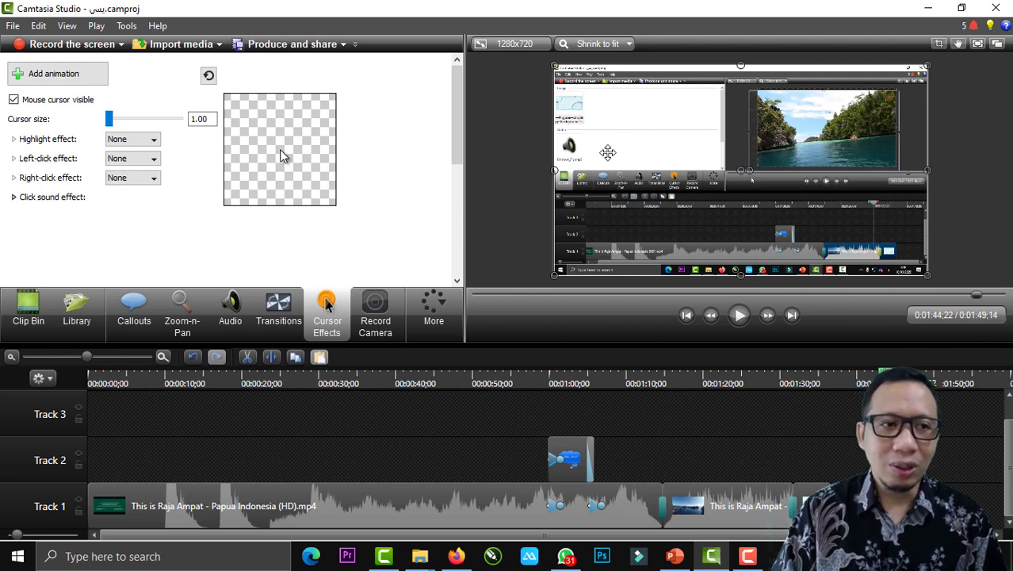
{"action": "left_click", "coordinate": [71, 76]}
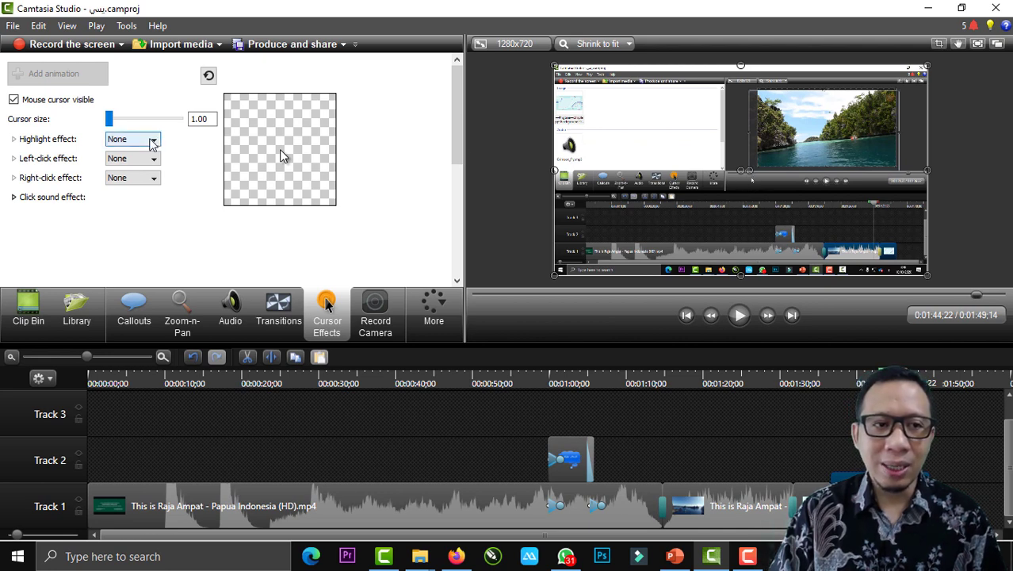
{"action": "left_click", "coordinate": [153, 140]}
{"action": "left_click", "coordinate": [131, 161]}
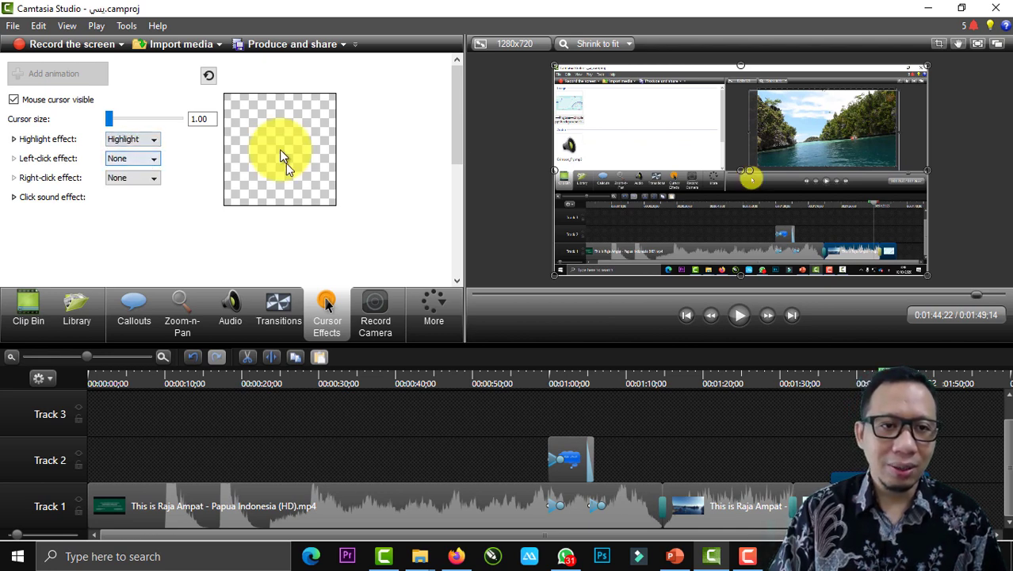
- Set both the left-click and right-click cursor effects of the screen recording to Rings
{"action": "left_click", "coordinate": [153, 159]}
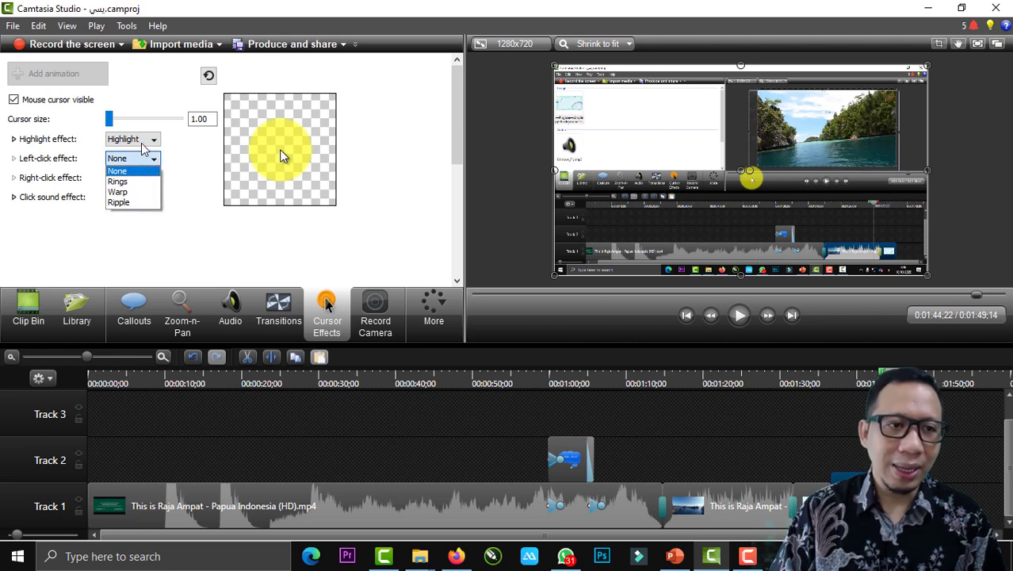
{"action": "left_click", "coordinate": [145, 182]}
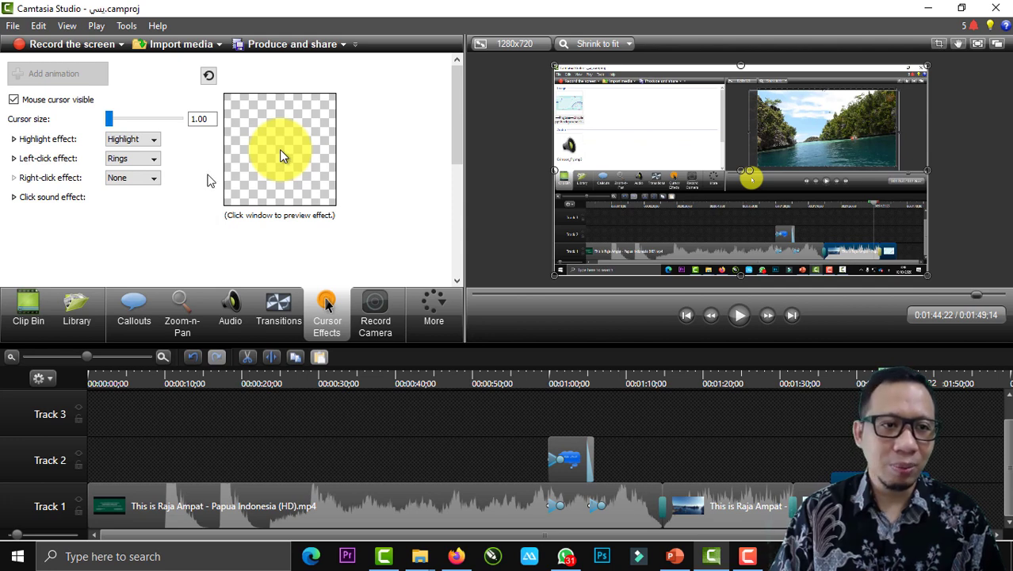
{"action": "left_click", "coordinate": [139, 183]}
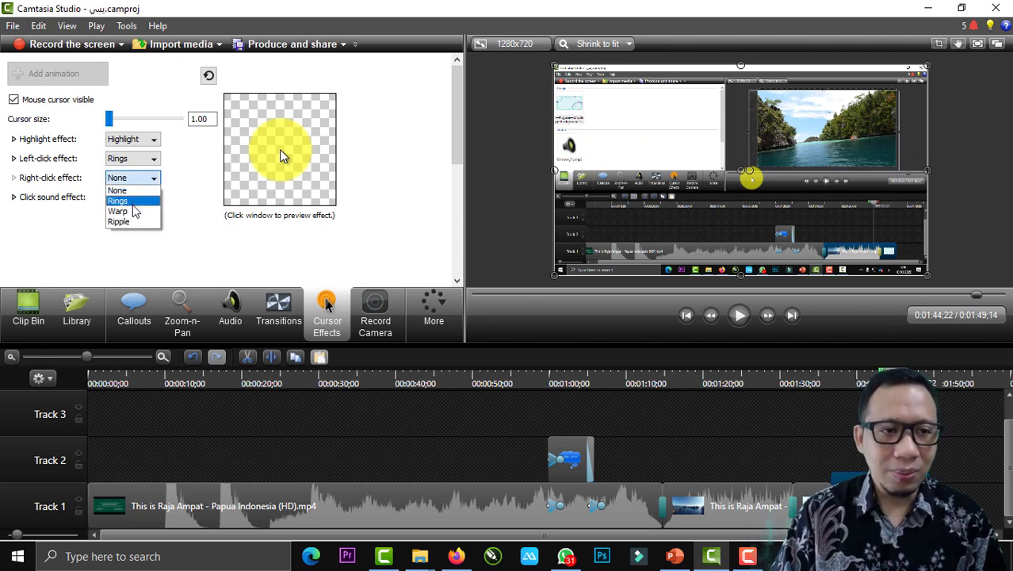
{"action": "left_click", "coordinate": [133, 204]}
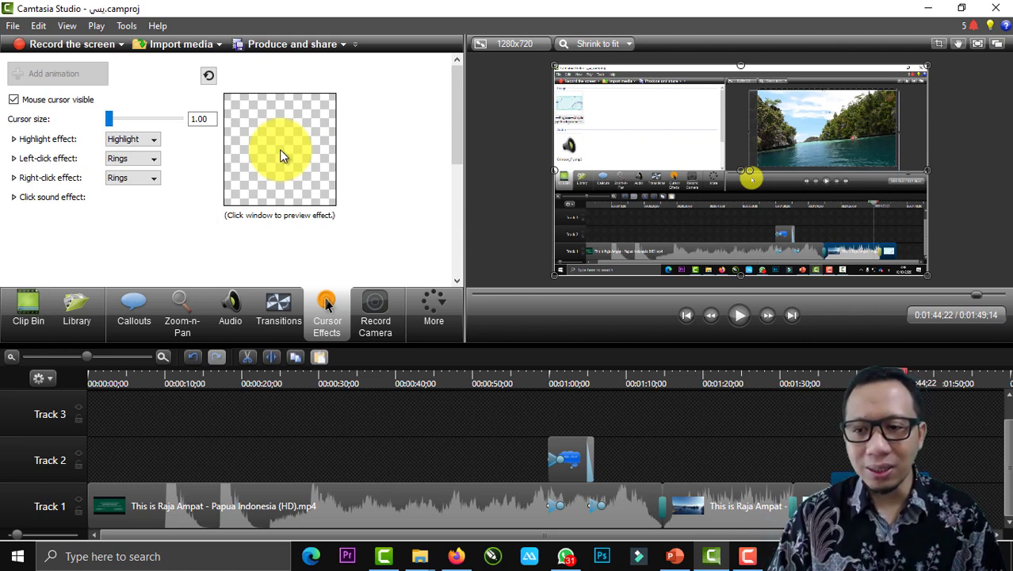
- Play back the screen recording with its cursor effects and view the camera recording settings
{"action": "left_click_drag", "start_coordinate": [893, 373], "coordinate": [853, 373]}
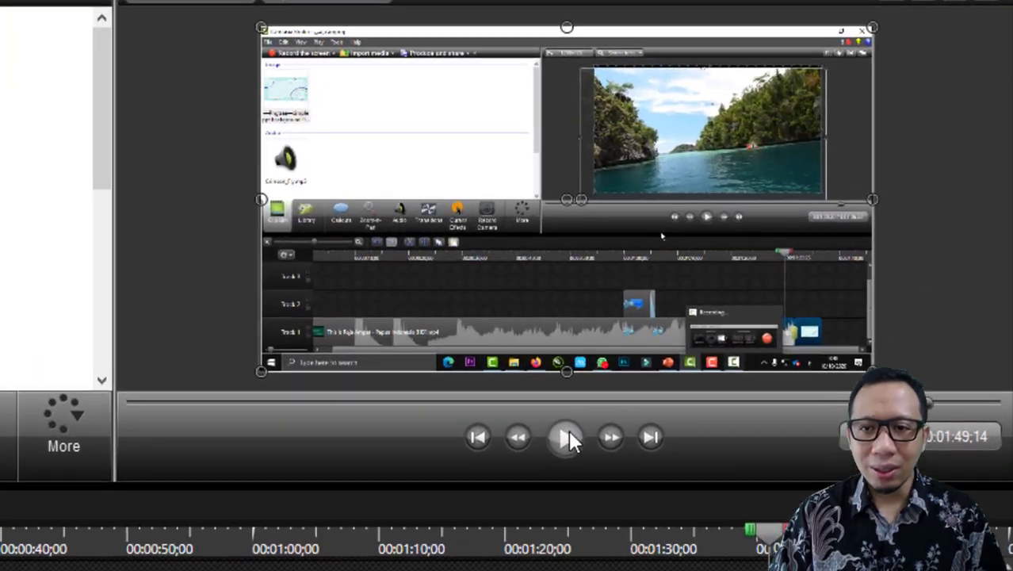
{"action": "left_click", "coordinate": [739, 314]}
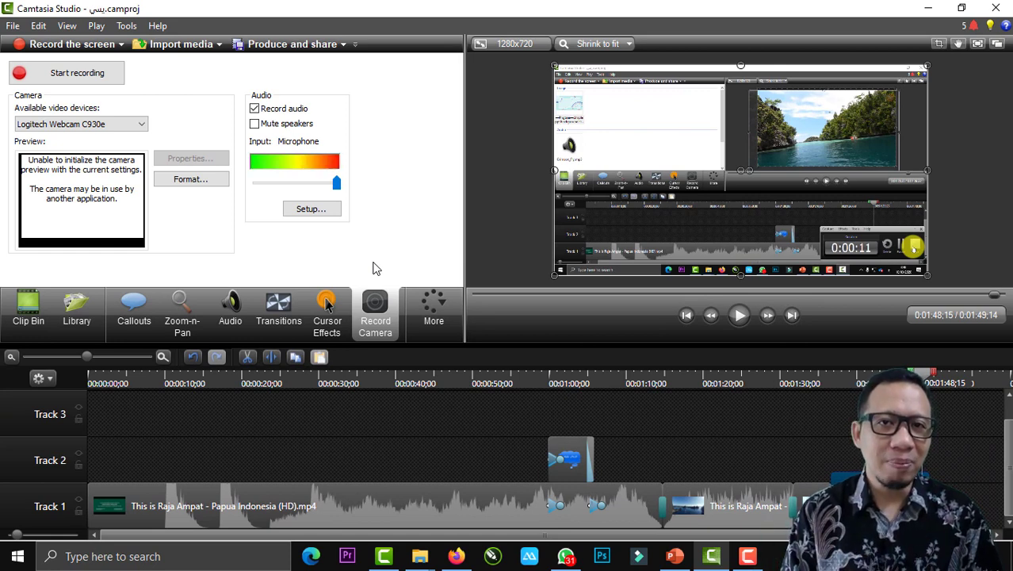
{"action": "left_click", "coordinate": [379, 333]}
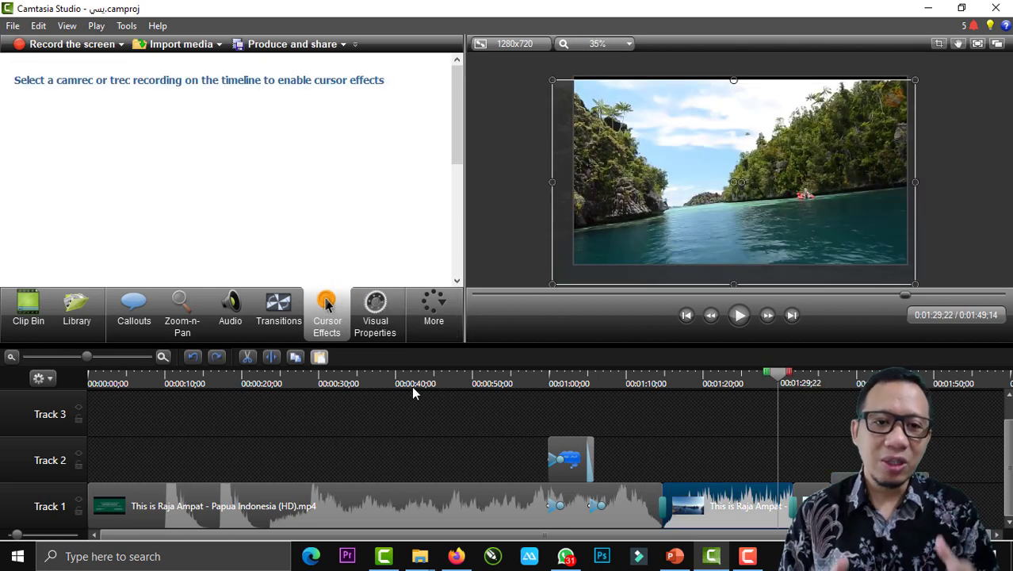
- Enable the Remove a color visual effect on the second Raja Ampat clip
{"action": "left_click", "coordinate": [386, 327]}
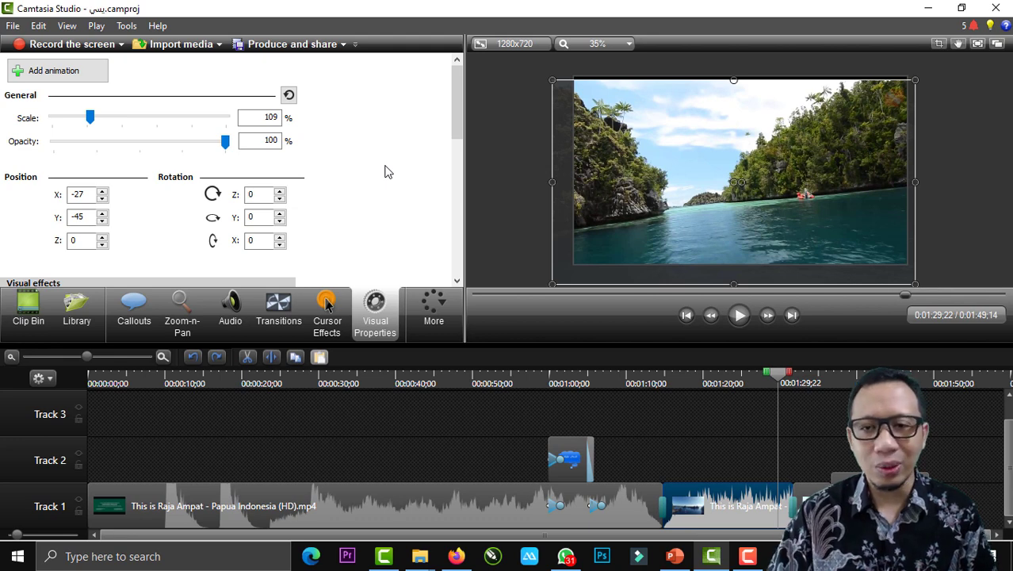
{"action": "scroll", "coordinate": [309, 220], "scroll_direction": "down", "scroll_amount": 4}
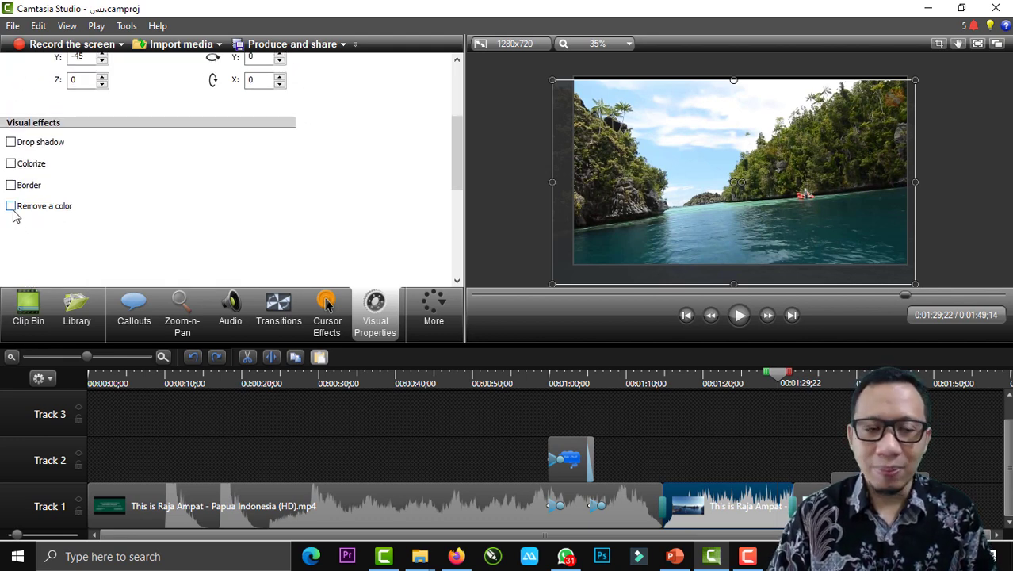
{"action": "left_click", "coordinate": [11, 208]}
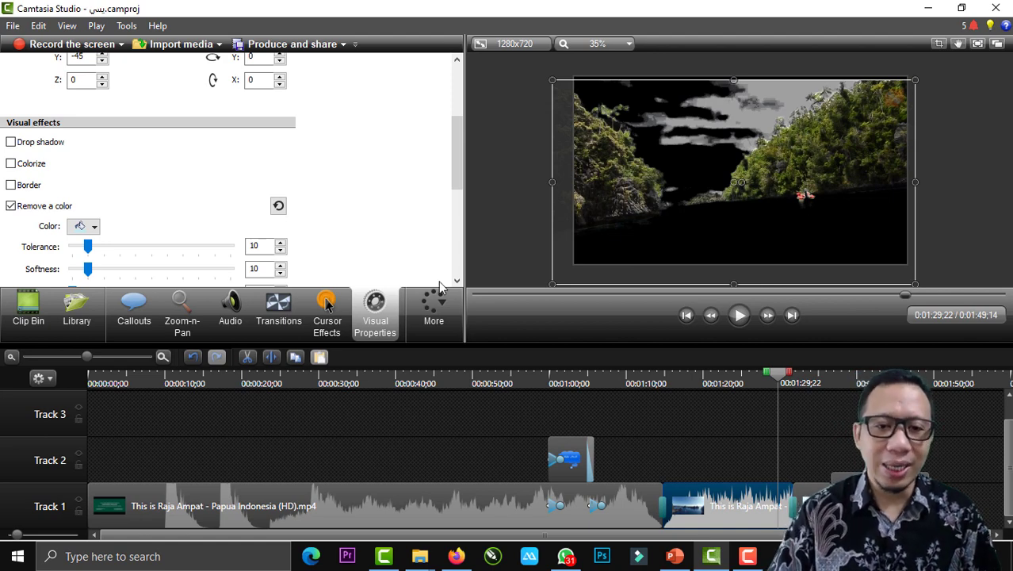
- Record a short voice narration starting at 0:01:29;22, save it as the WAV file juni, and check its clip on Track 3
{"action": "left_click", "coordinate": [442, 308]}
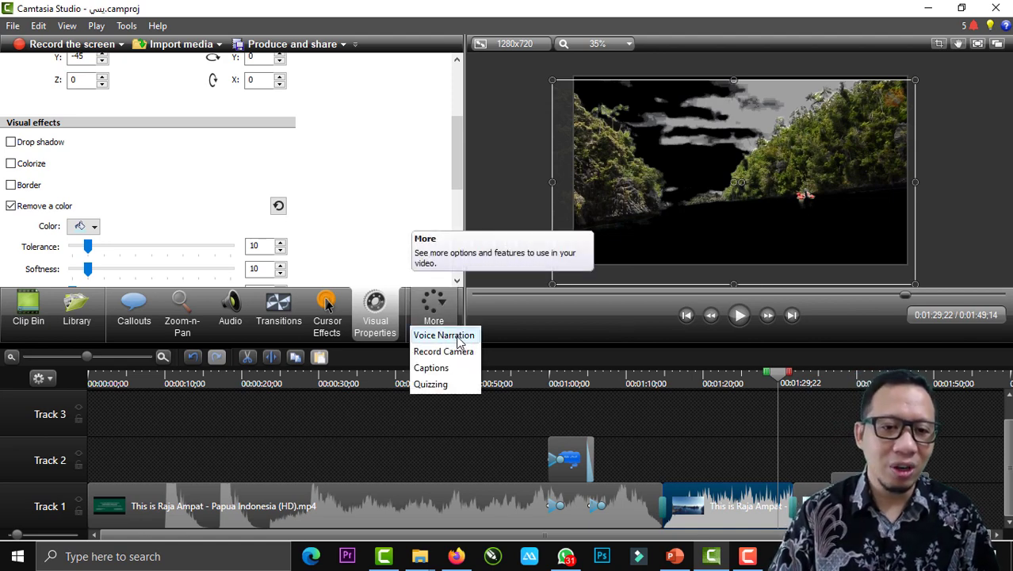
{"action": "left_click", "coordinate": [456, 335]}
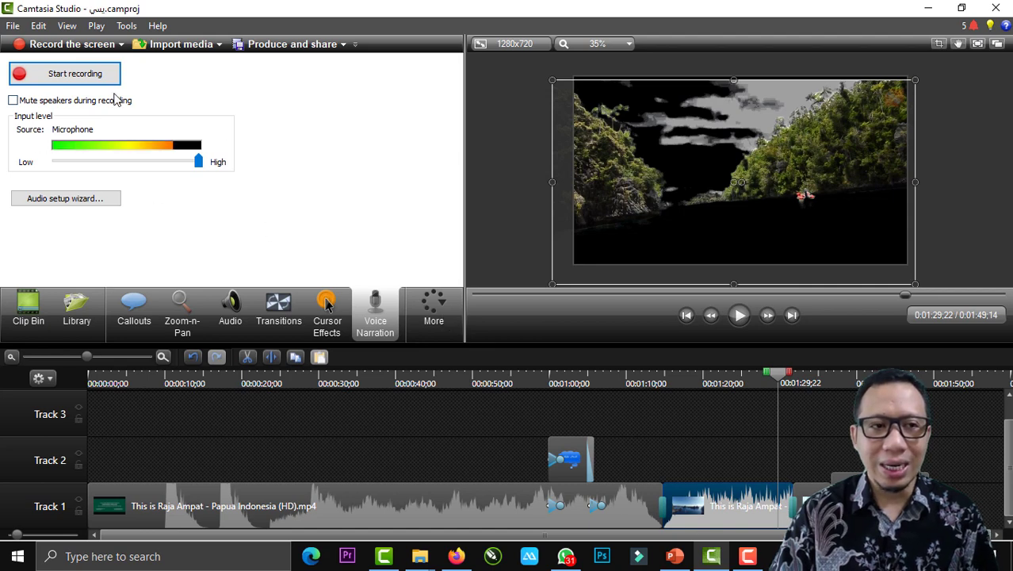
{"action": "left_click", "coordinate": [111, 75]}
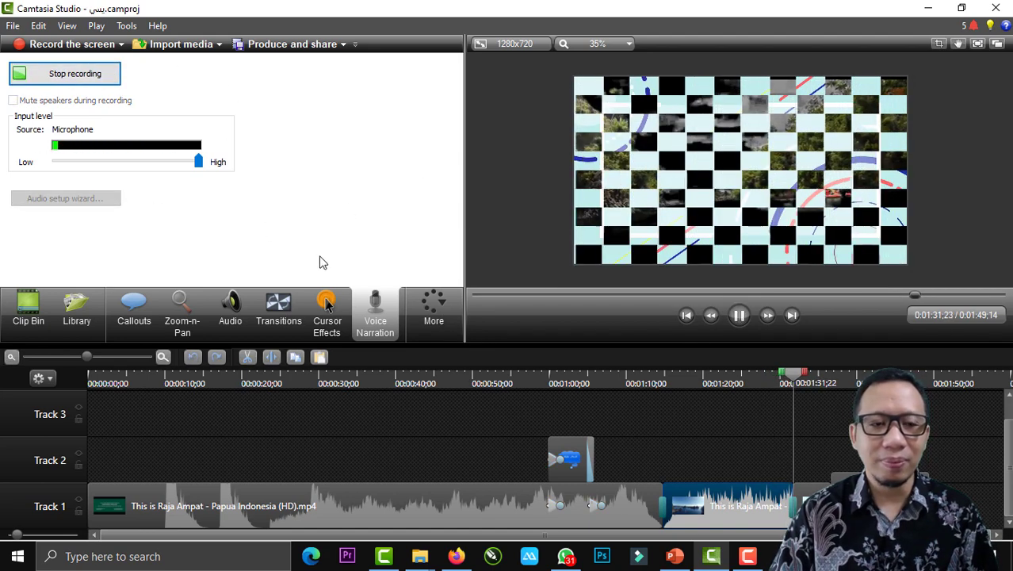
{"action": "left_click", "coordinate": [102, 72]}
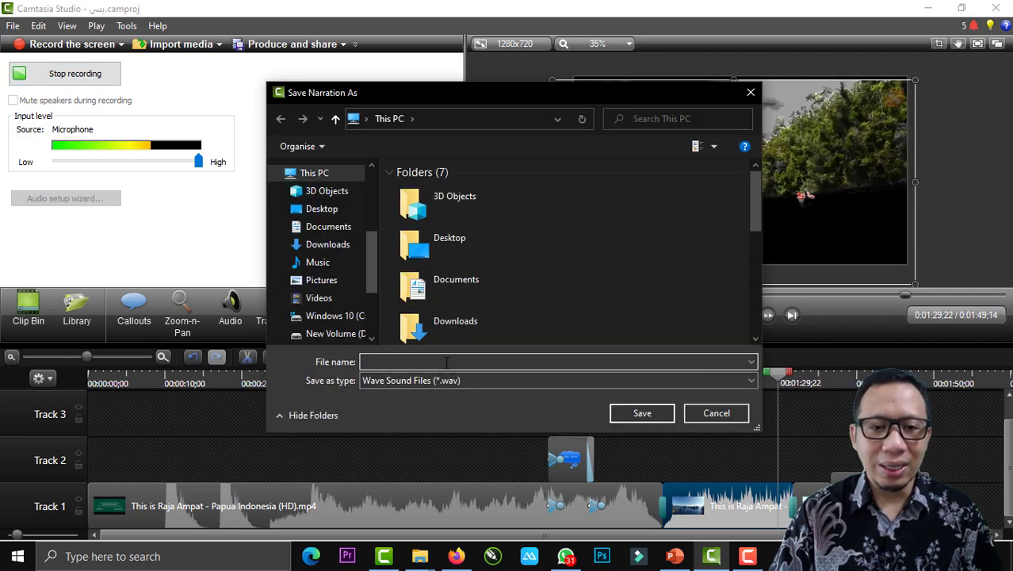
{"action": "type", "text": "juni"}
{"action": "left_click", "coordinate": [642, 413]}
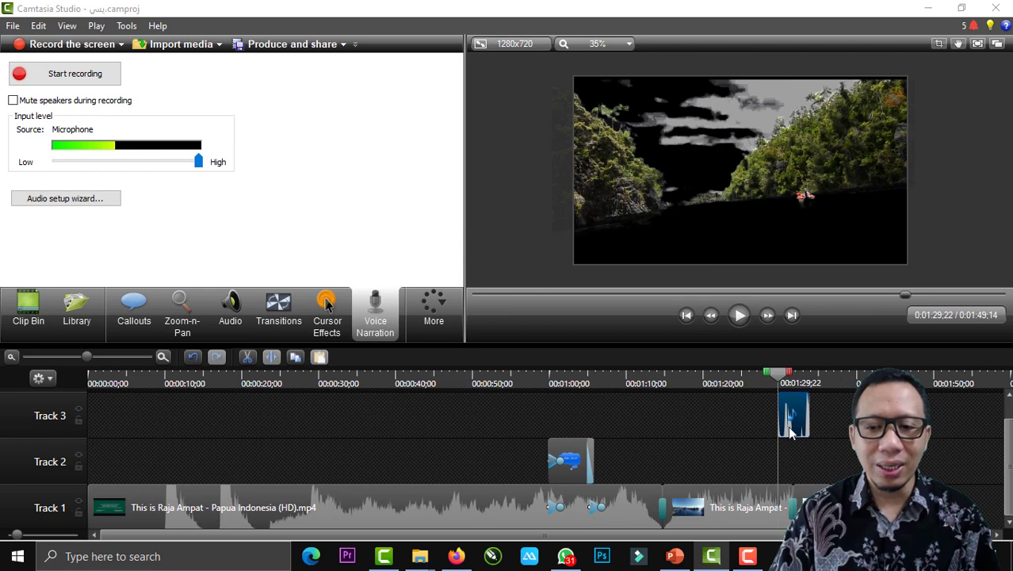
{"action": "left_click", "coordinate": [790, 379]}
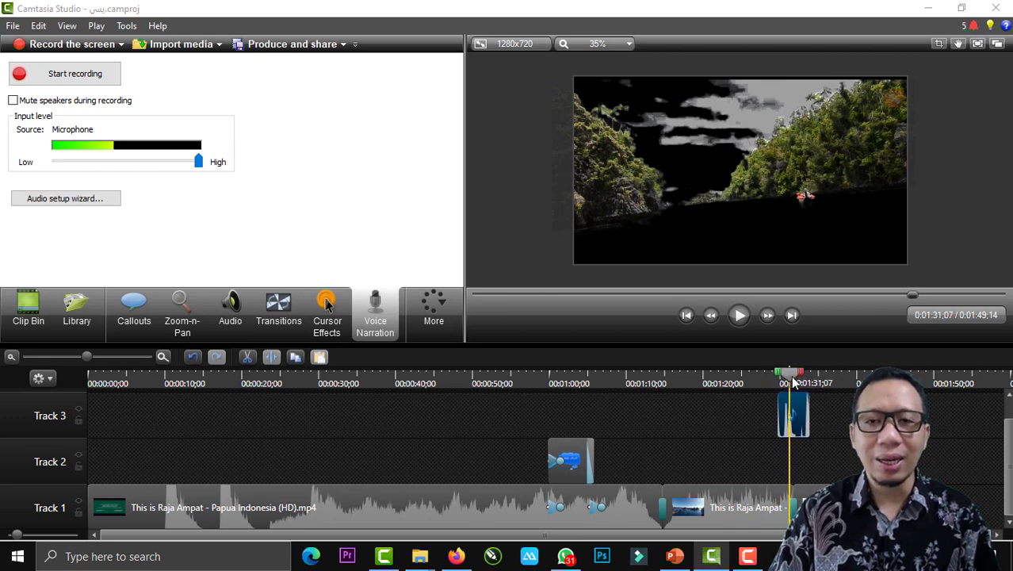
{"action": "left_click", "coordinate": [787, 429]}
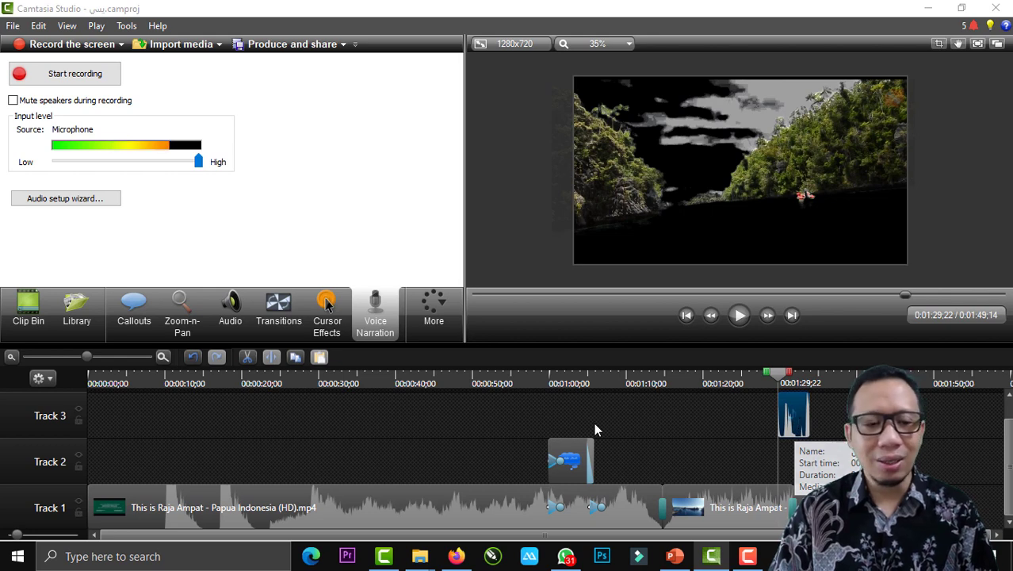
- Add the caption "assalamualaikum" to the first Raja Ampat clip at 0:00:42;26
{"action": "left_click", "coordinate": [418, 327]}
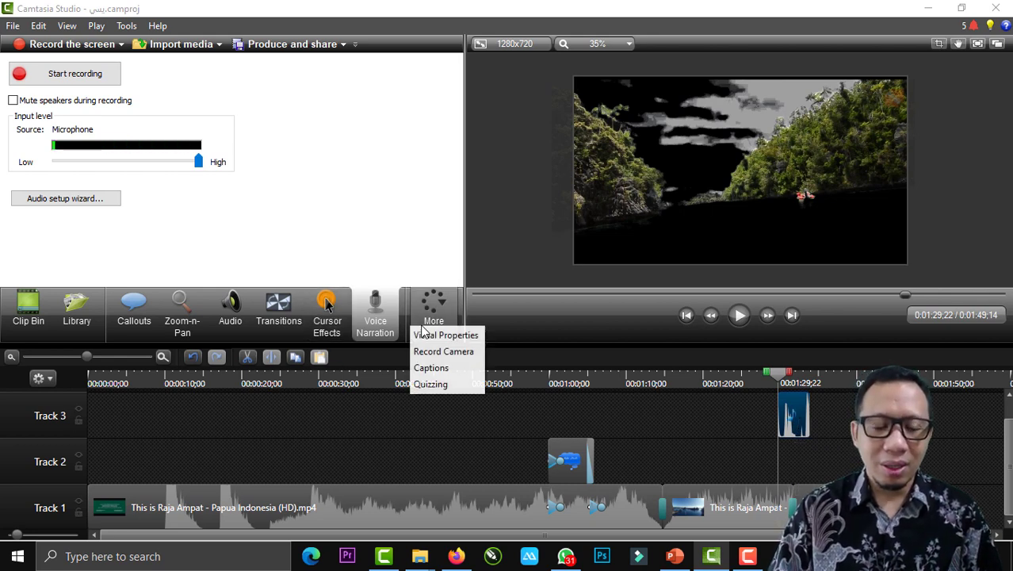
{"action": "left_click", "coordinate": [453, 372]}
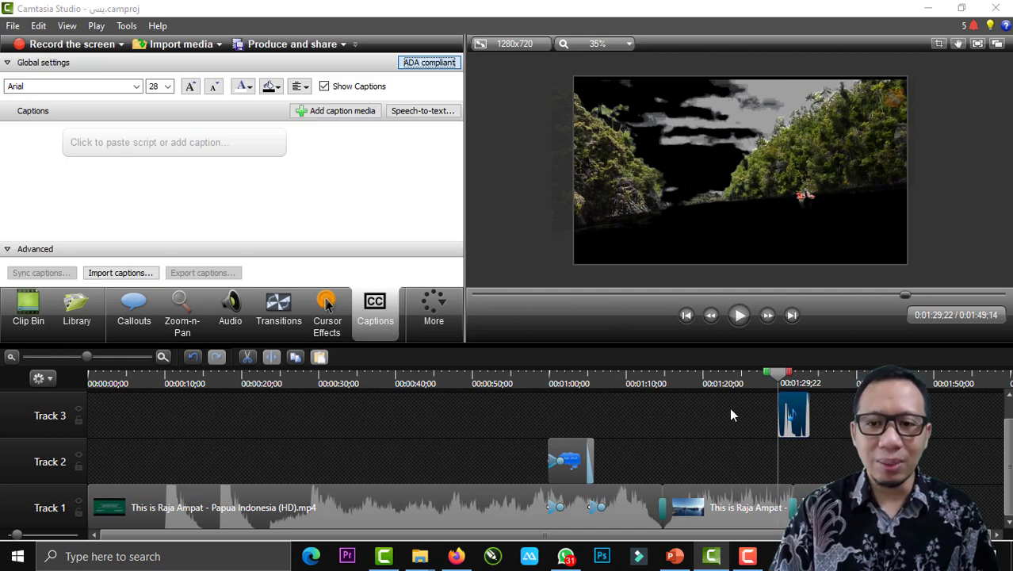
{"action": "left_click_drag", "start_coordinate": [777, 382], "coordinate": [418, 444]}
{"action": "left_click", "coordinate": [457, 509]}
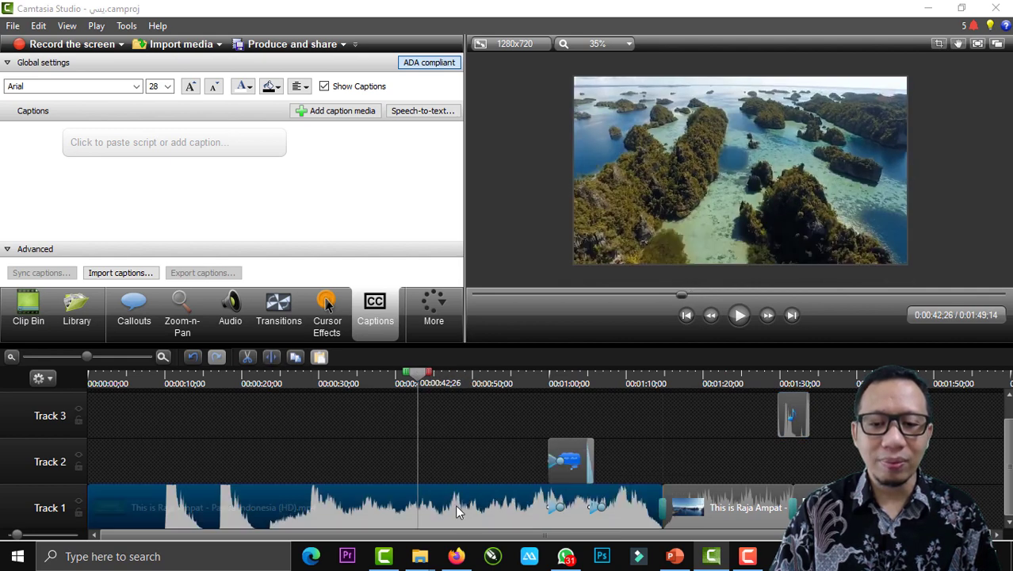
{"action": "left_click", "coordinate": [167, 143]}
{"action": "type", "text": "assalamualaikum"}
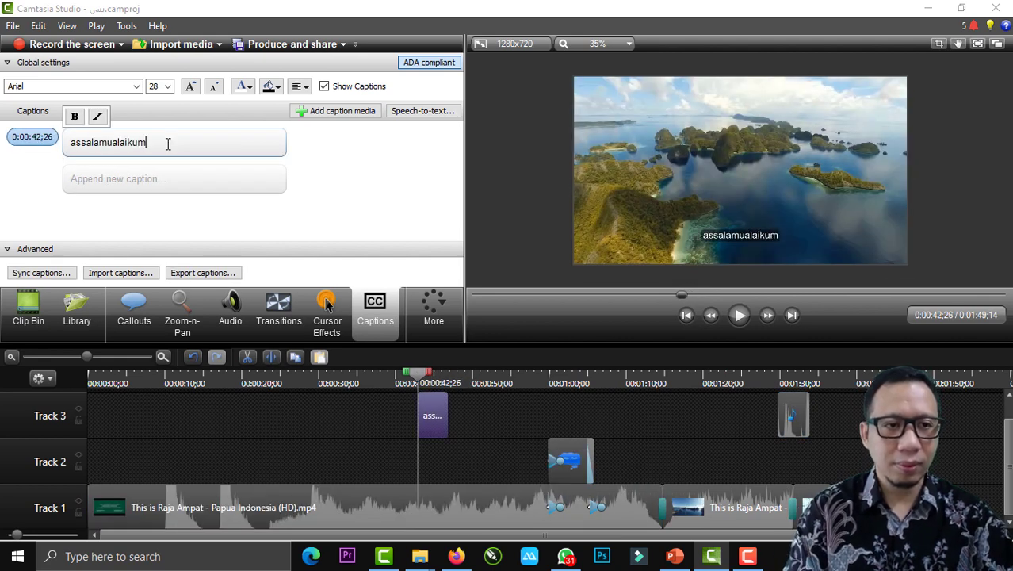
{"action": "left_click", "coordinate": [272, 232]}
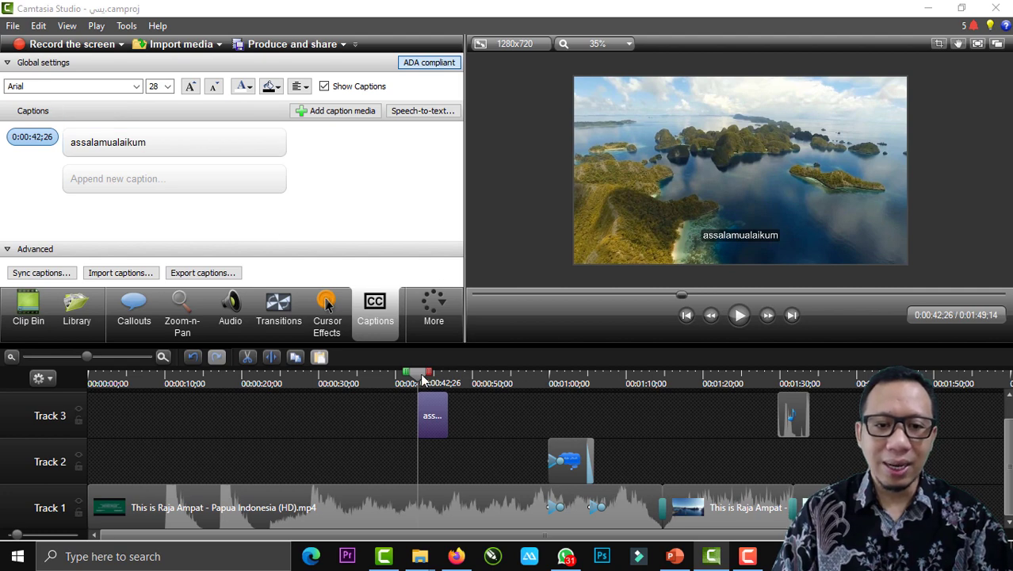
- Append the caption "Waalikumussalam" at 0:00:46;26 and play back both captions from 0:00:42;26
{"action": "left_click_drag", "start_coordinate": [423, 381], "coordinate": [462, 380]}
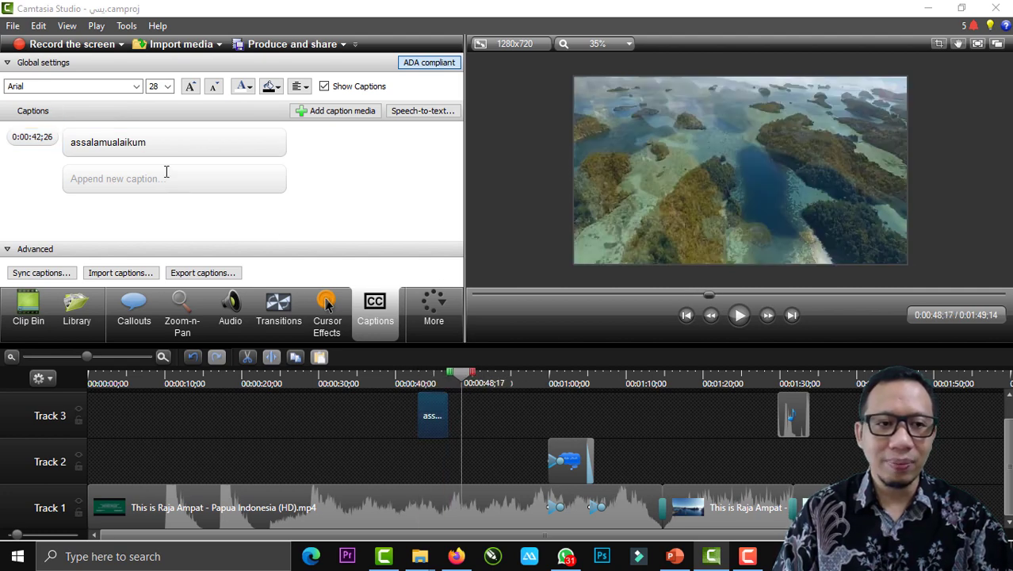
{"action": "left_click", "coordinate": [168, 175]}
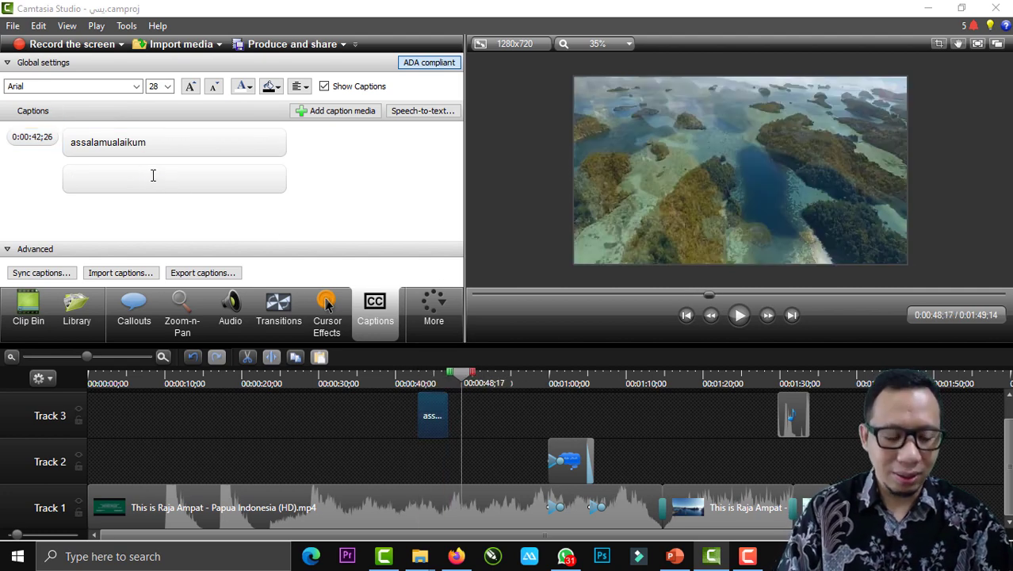
{"action": "type", "text": "Waalikumus"}
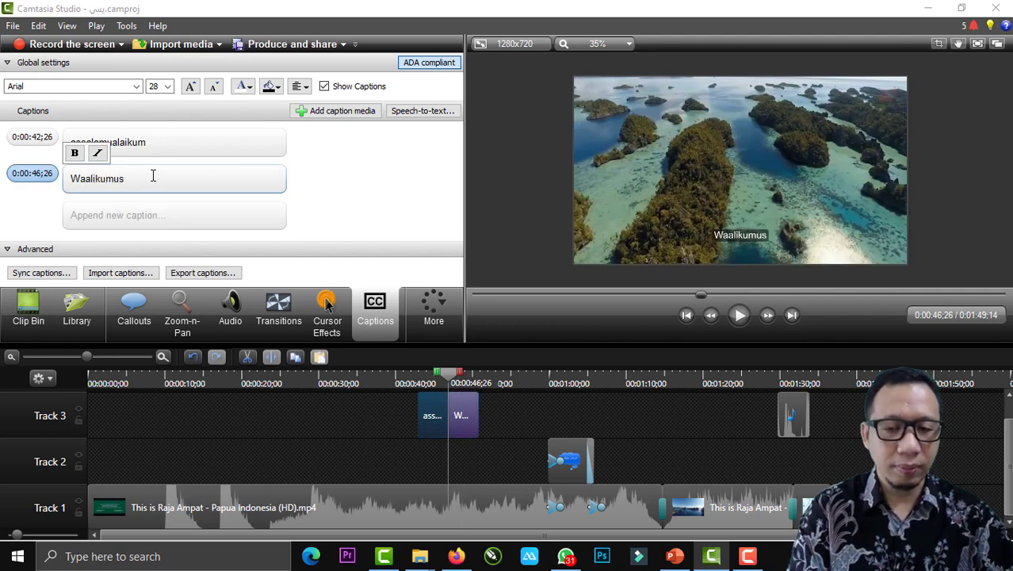
{"action": "type", "text": "salam"}
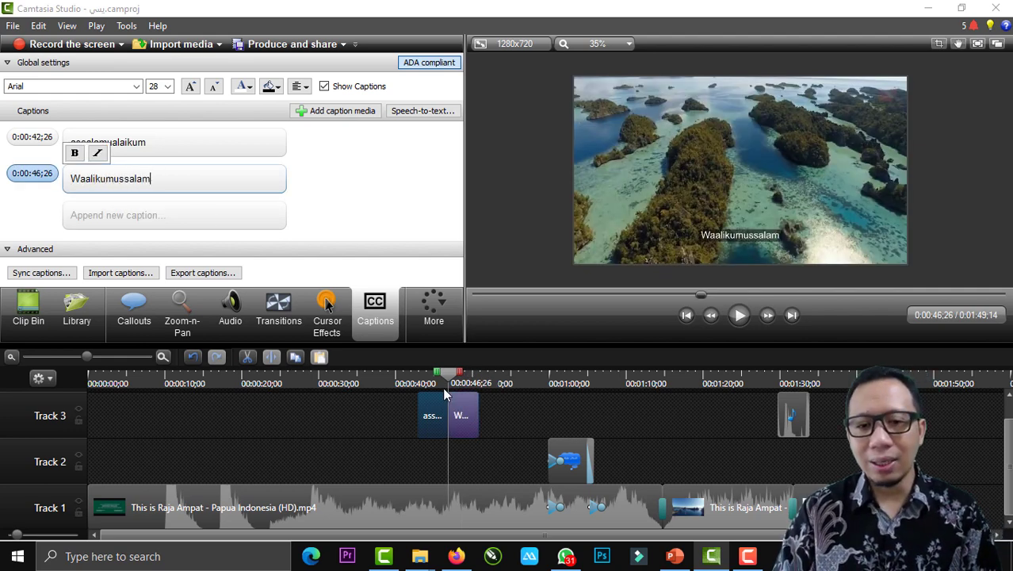
{"action": "left_click_drag", "start_coordinate": [445, 384], "coordinate": [418, 384]}
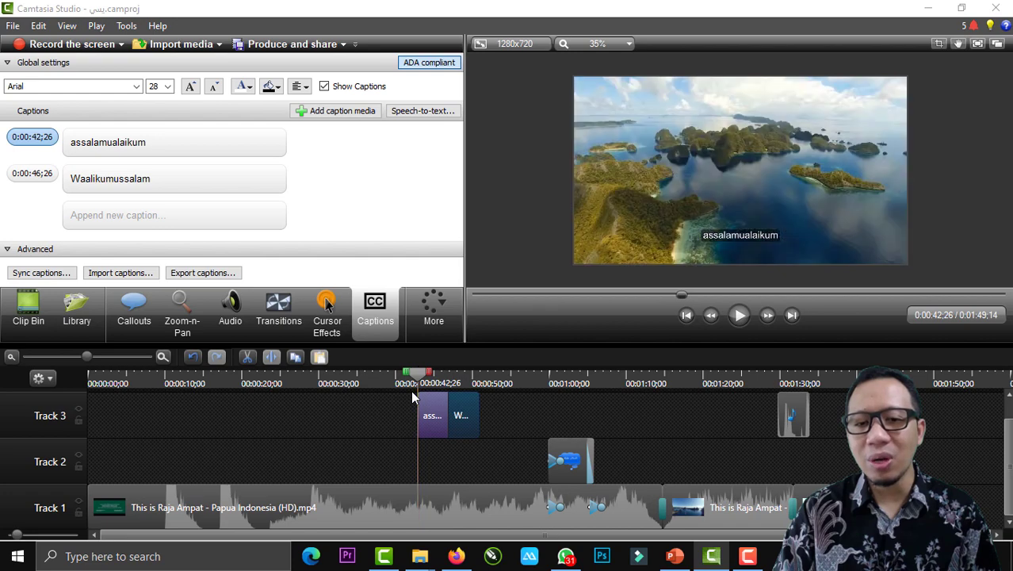
{"action": "left_click", "coordinate": [738, 316]}
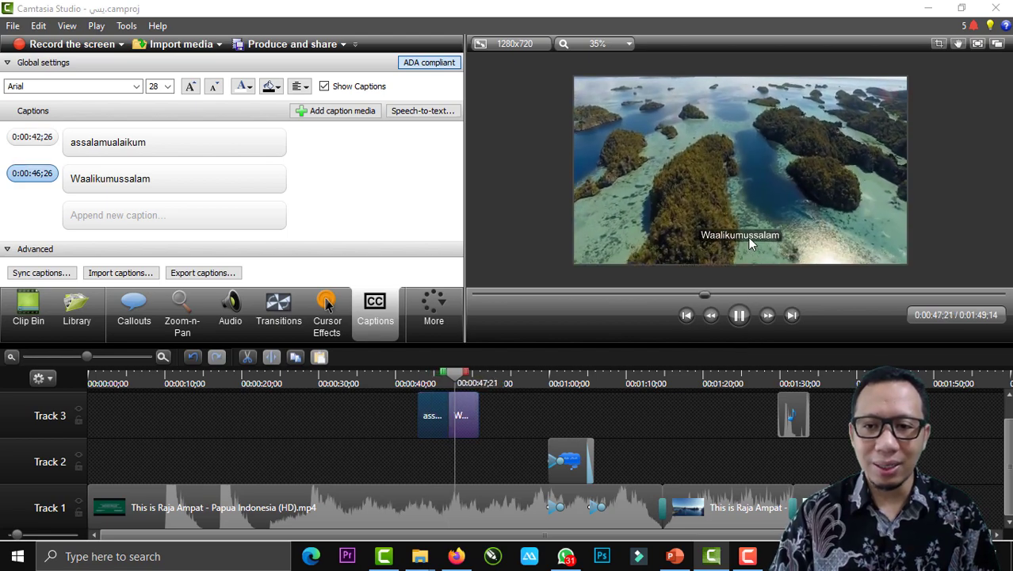
- Pause the caption playback and scrub the playhead back to 0:00:31;29 and forward past the captions
{"action": "left_click", "coordinate": [741, 319]}
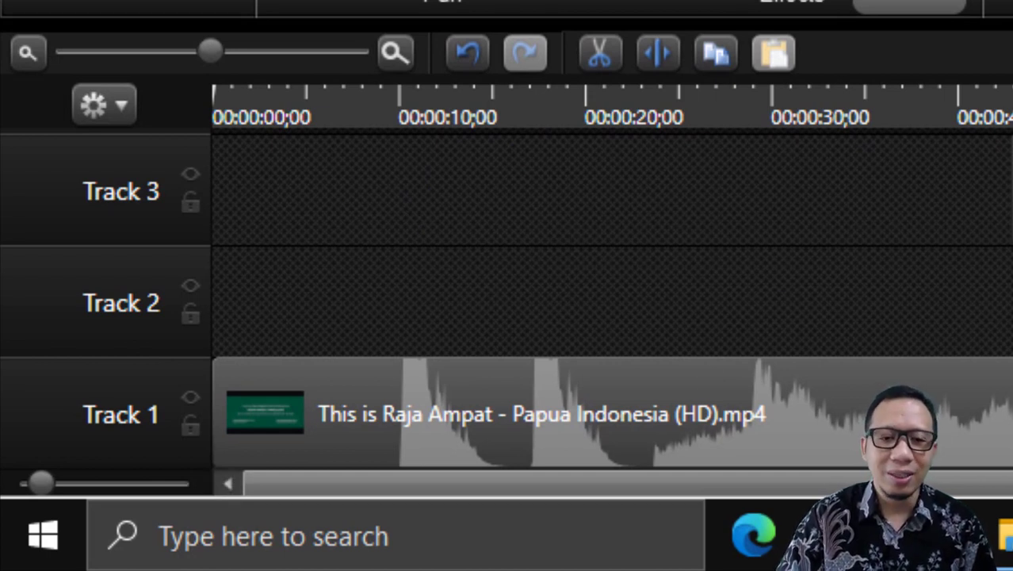
{"action": "left_click_drag", "start_coordinate": [1003, 159], "coordinate": [806, 226]}
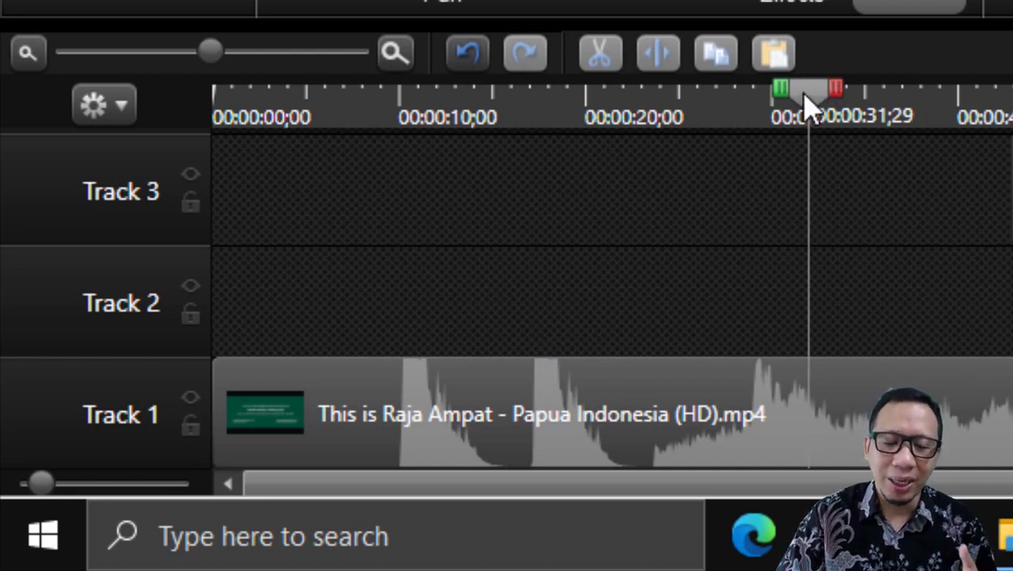
{"action": "left_click_drag", "start_coordinate": [807, 107], "coordinate": [1012, 115]}
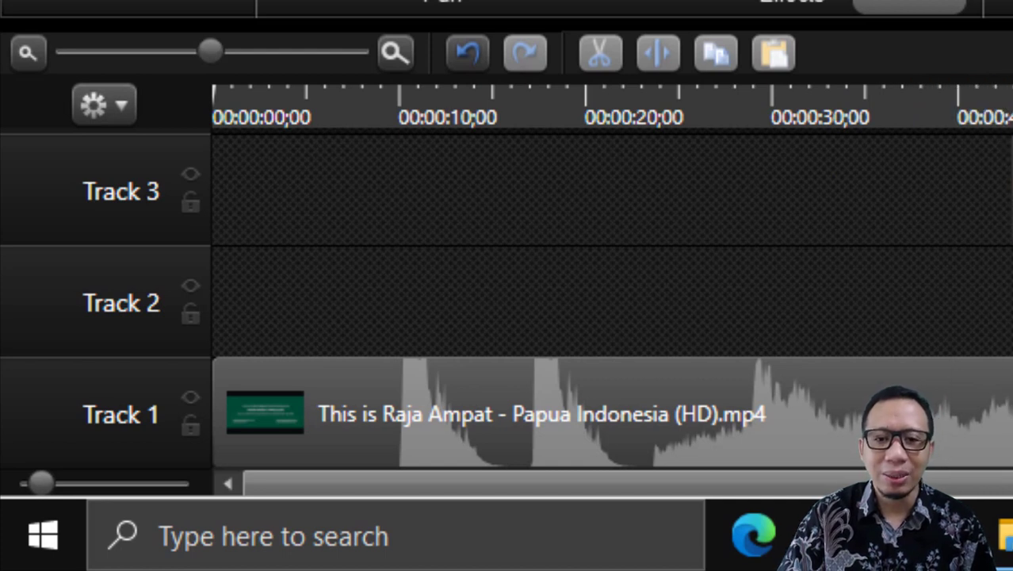
- Add a fourth track above Track 3 in the timeline
{"action": "scroll", "coordinate": [164, 339], "scroll_direction": "up", "scroll_amount": 1}
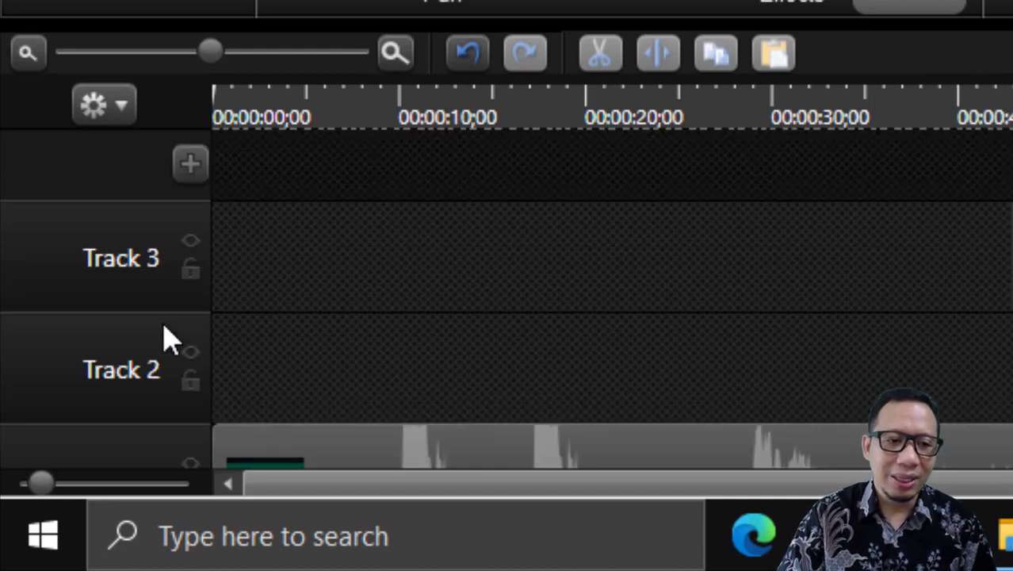
{"action": "left_click", "coordinate": [196, 172]}
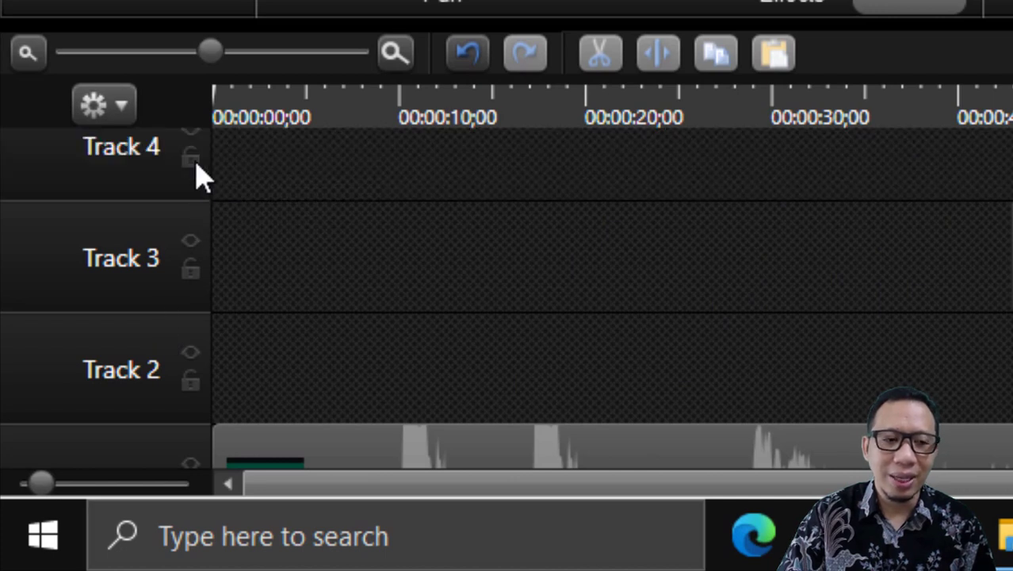
{"action": "scroll", "coordinate": [228, 274], "scroll_direction": "up", "scroll_amount": 1}
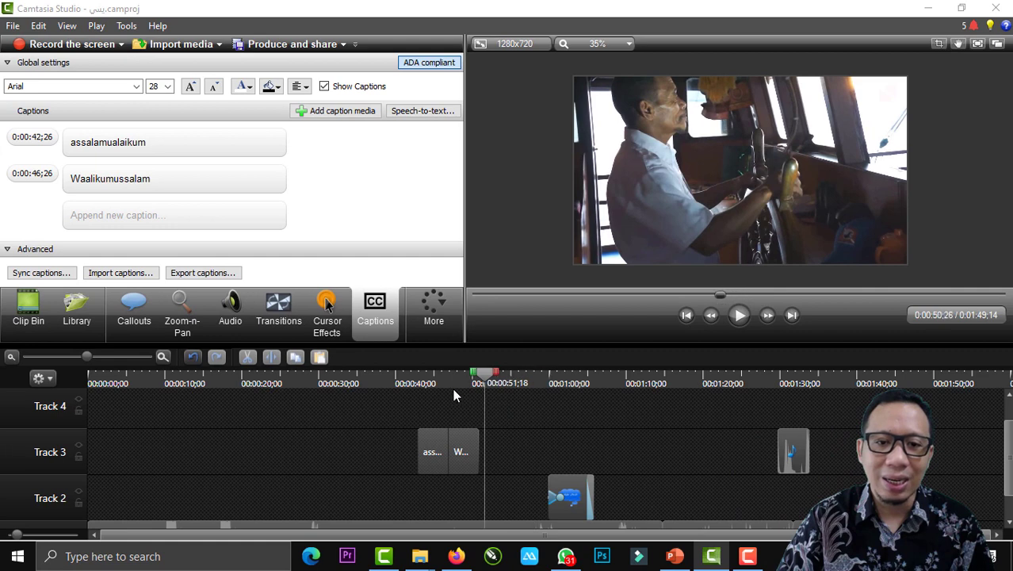
- Place the Pngtree background image on Track 4 above the "Waalikumussalam" caption and shrink it toward the lower-right corner of the video frame
{"action": "left_click", "coordinate": [449, 388]}
{"action": "key", "text": "space"}
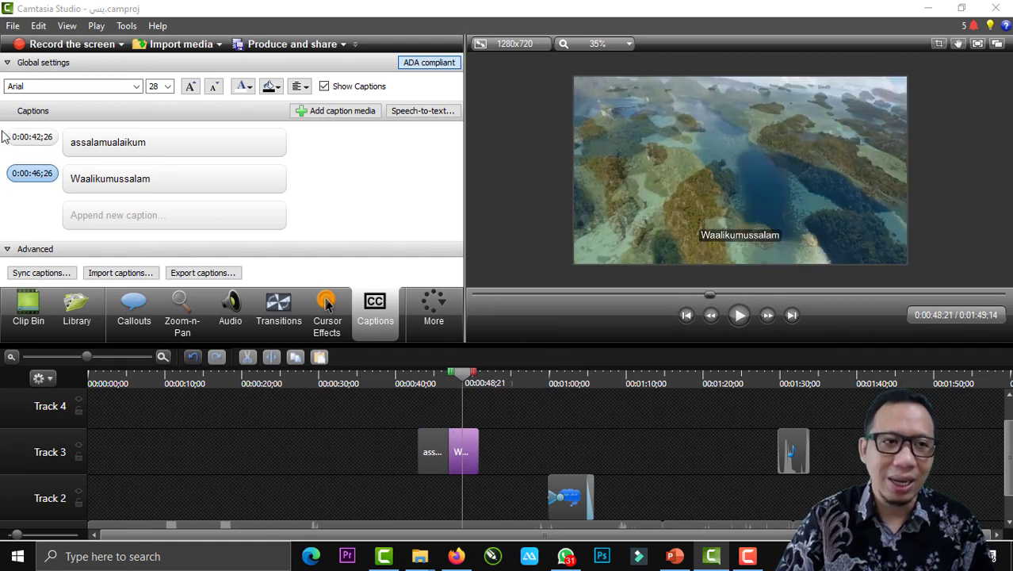
{"action": "left_click", "coordinate": [13, 306]}
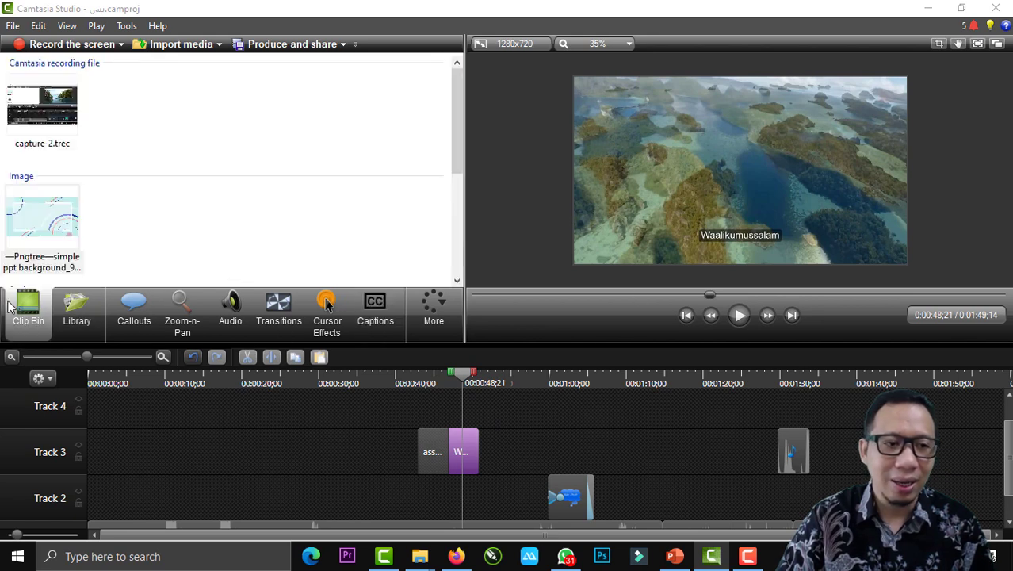
{"action": "left_click_drag", "start_coordinate": [45, 224], "coordinate": [489, 424]}
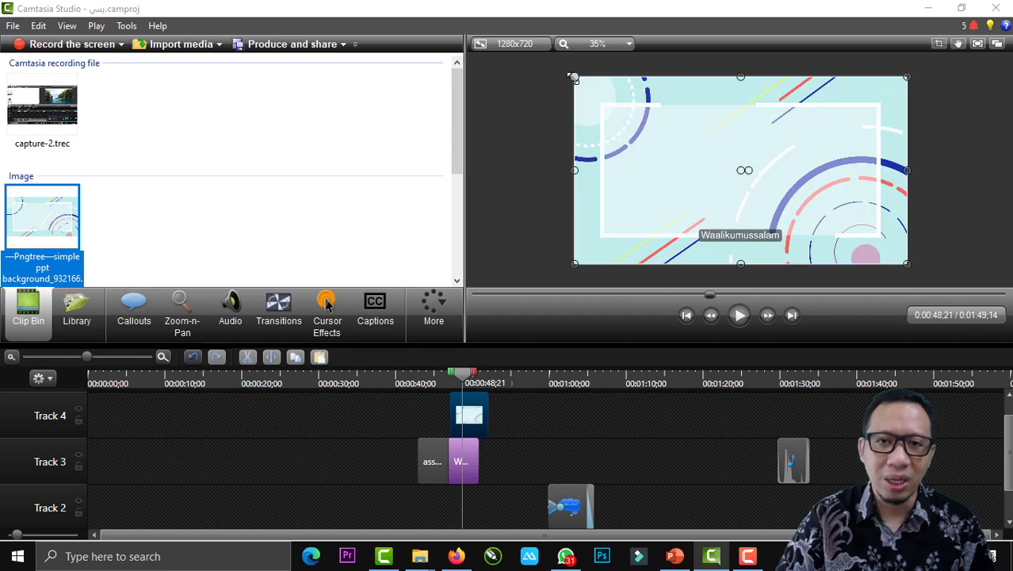
{"action": "left_click_drag", "start_coordinate": [573, 77], "coordinate": [761, 182]}
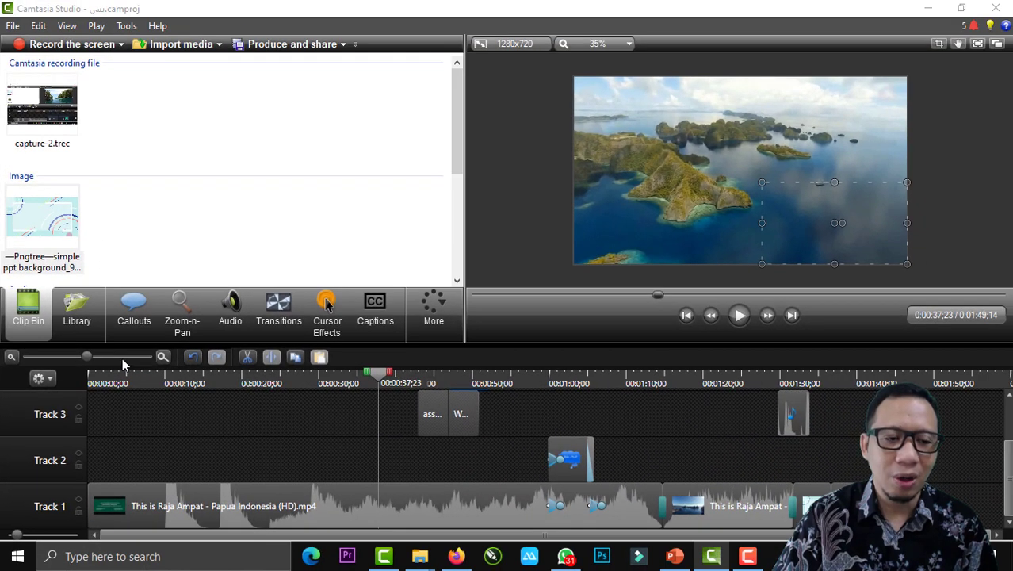
- View the timeline at several zoom levels while moving the playhead to 0:00:38;28, 0:00:37;21 and 0:01:57;12
{"action": "left_click", "coordinate": [122, 358]}
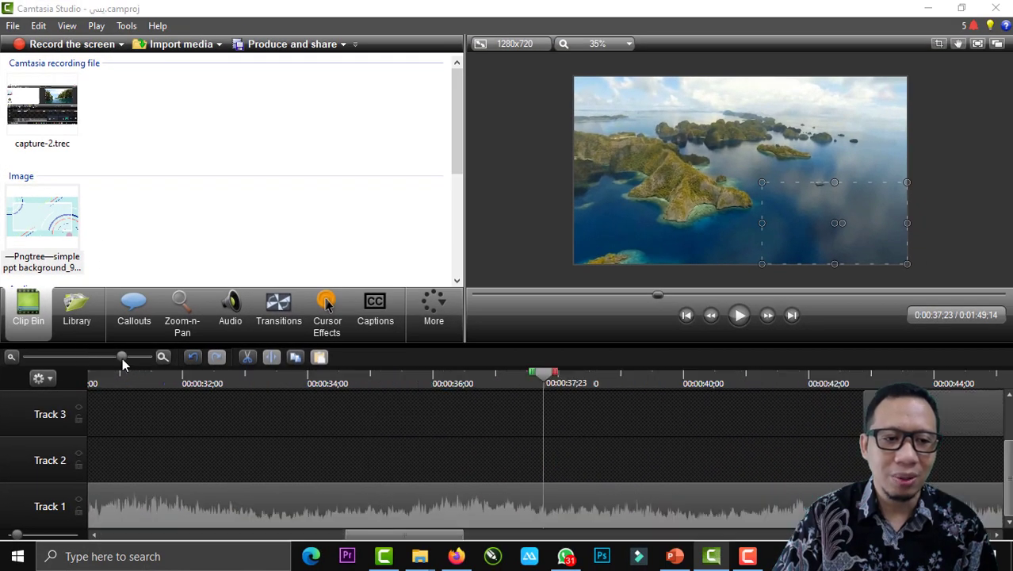
{"action": "left_click_drag", "start_coordinate": [548, 373], "coordinate": [619, 387]}
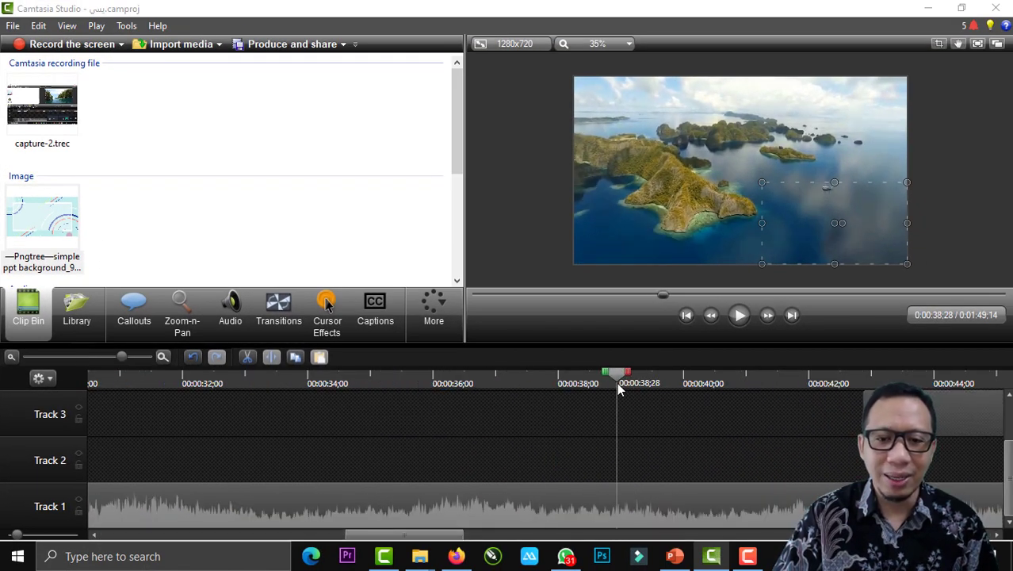
{"action": "left_click", "coordinate": [140, 357]}
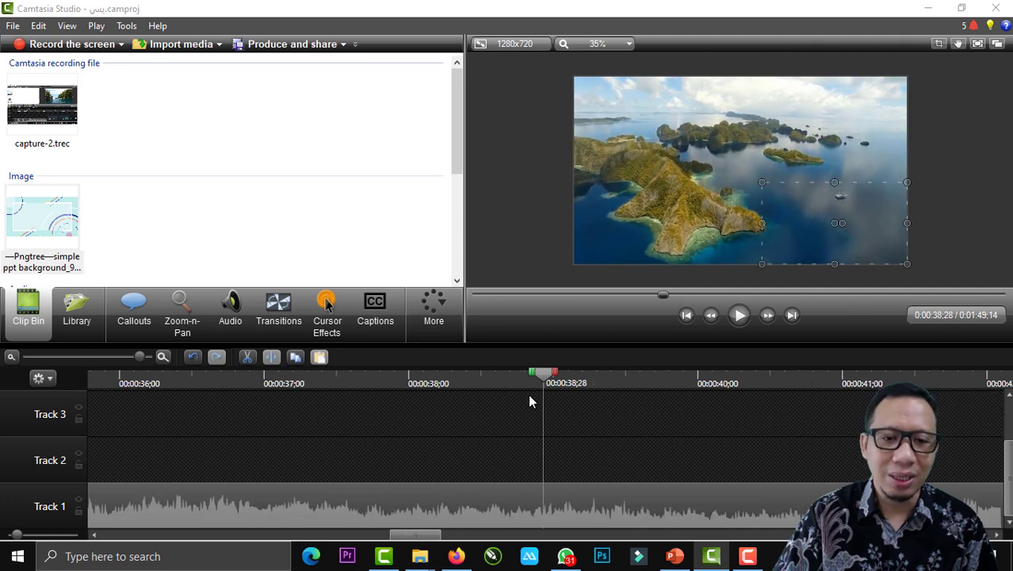
{"action": "left_click_drag", "start_coordinate": [546, 375], "coordinate": [365, 389]}
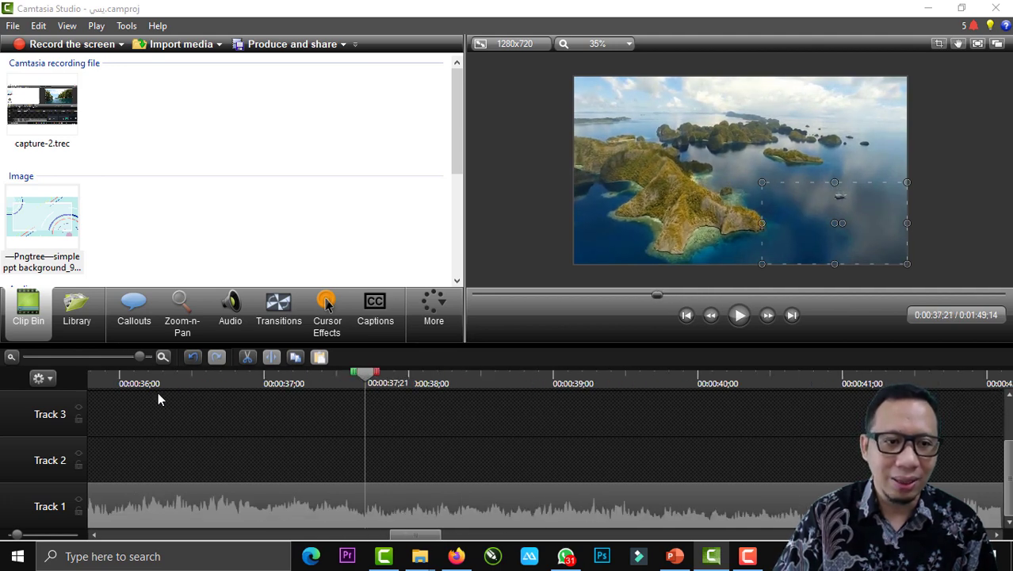
{"action": "left_click", "coordinate": [82, 357]}
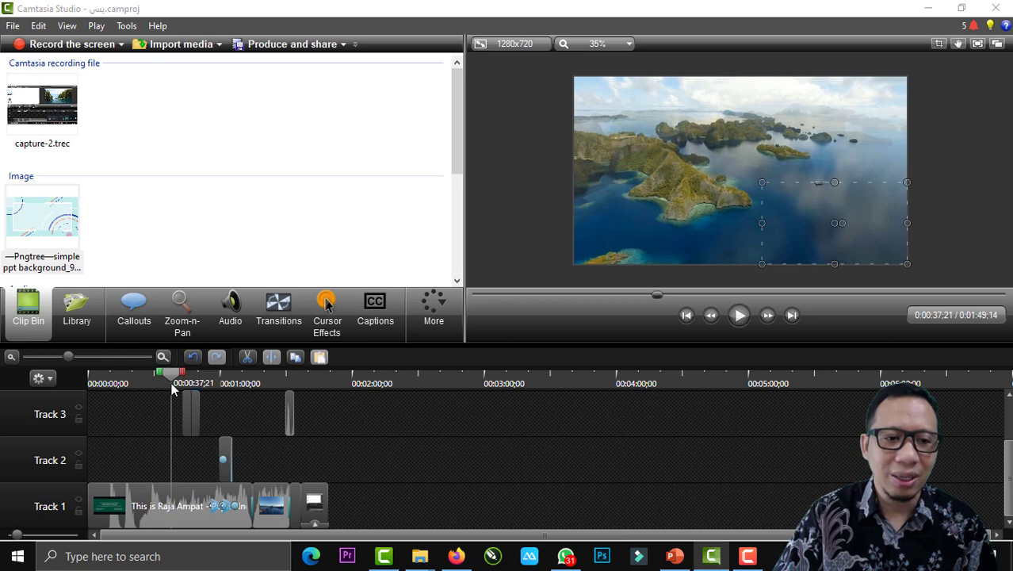
{"action": "left_click", "coordinate": [79, 357]}
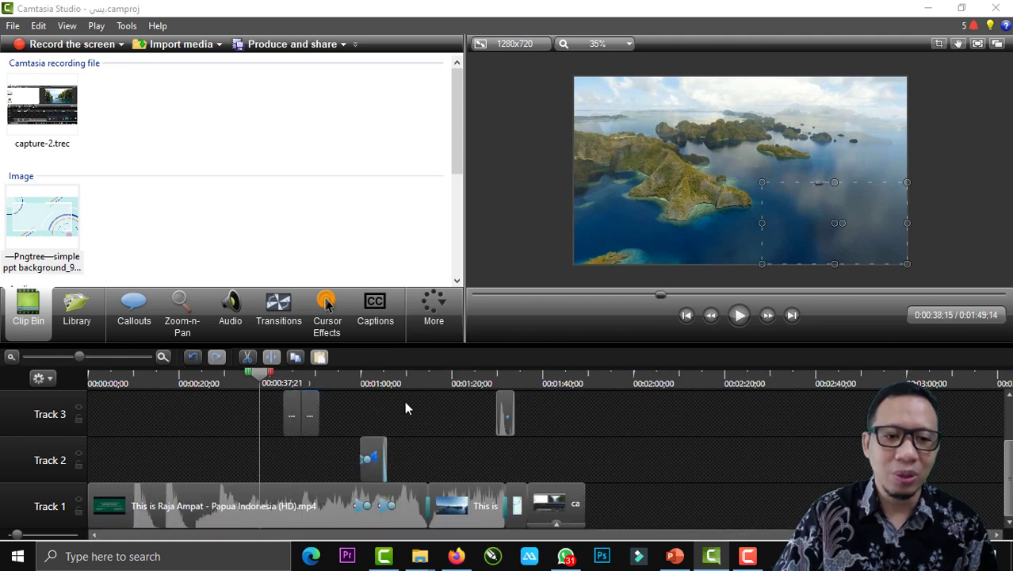
{"action": "left_click", "coordinate": [622, 424]}
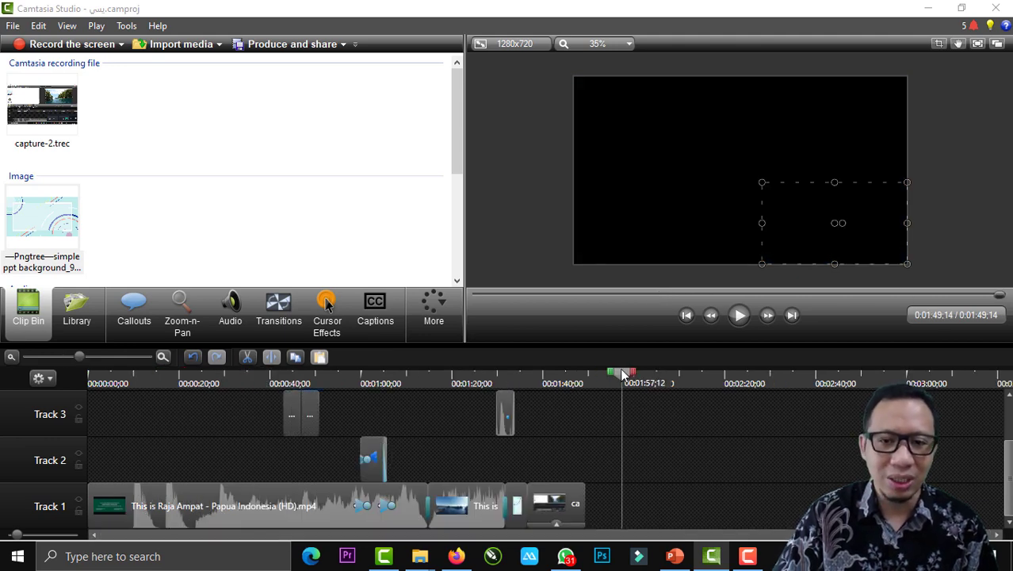
- Move the playhead to 0:00:34;04, delete the two captions from Track 3 and undo the deletion
{"action": "left_click", "coordinate": [257, 410]}
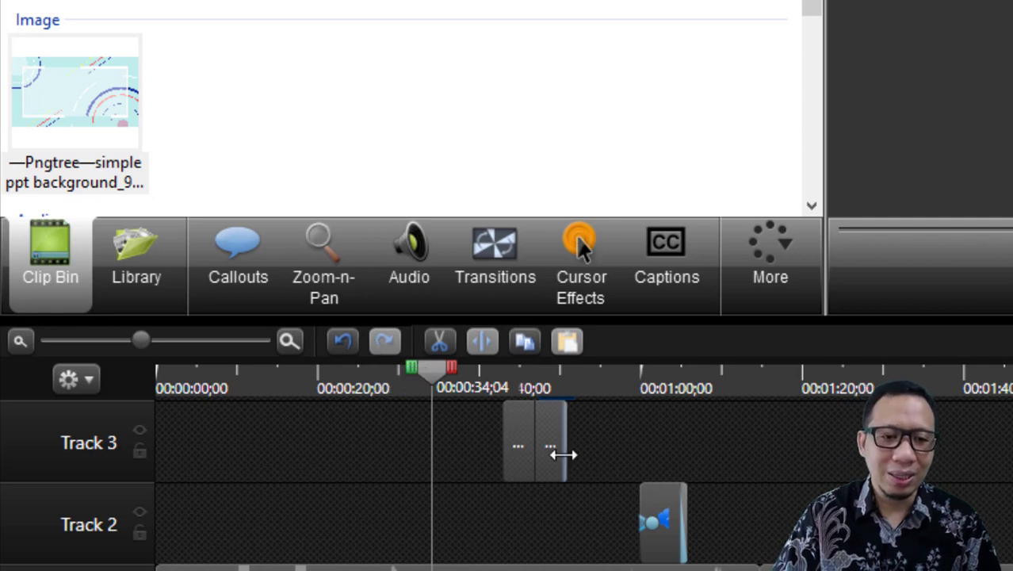
{"action": "key", "text": "Delete"}
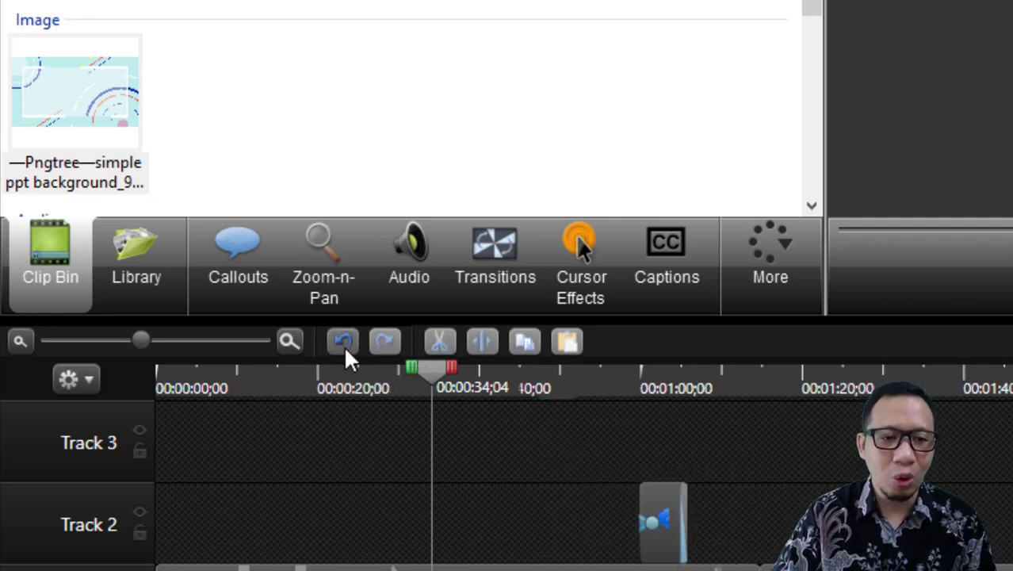
{"action": "left_click", "coordinate": [345, 350]}
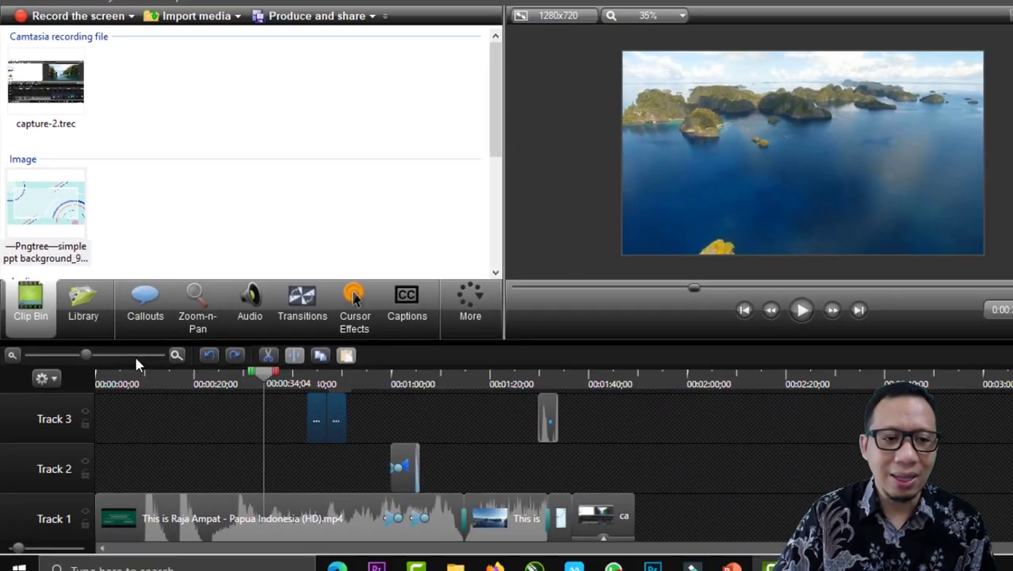
- Cut the first Raja Ampat clip from Track 1 and undo it, and repeat the removal by deleting and undoing again
{"action": "left_click_drag", "start_coordinate": [140, 340], "coordinate": [186, 340]}
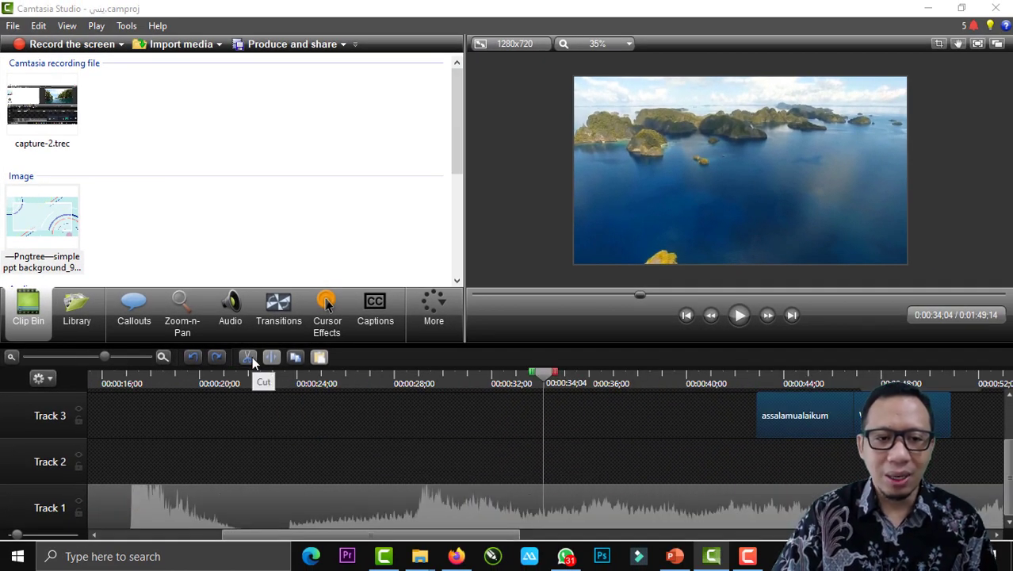
{"action": "left_click", "coordinate": [549, 502]}
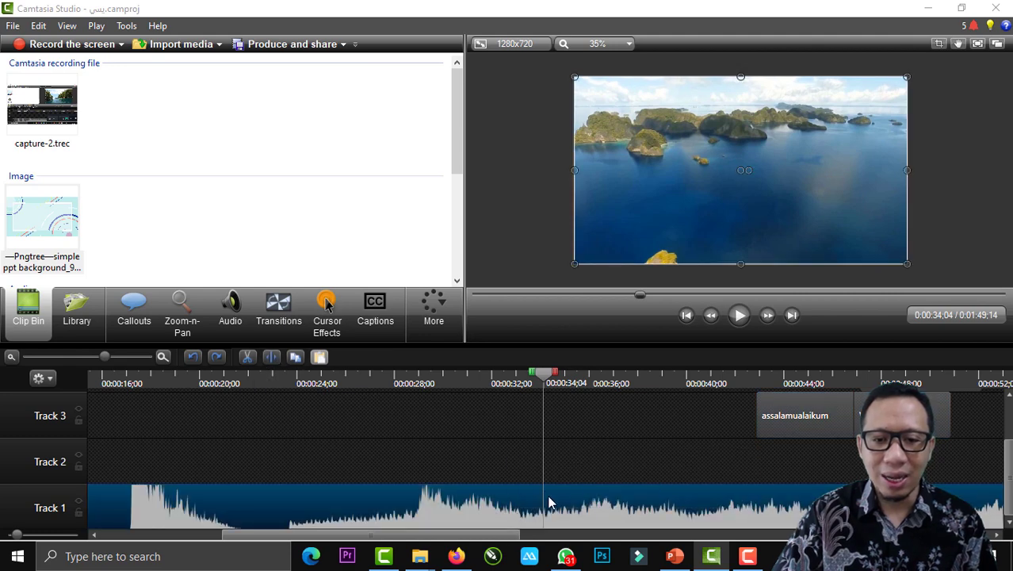
{"action": "left_click", "coordinate": [247, 357]}
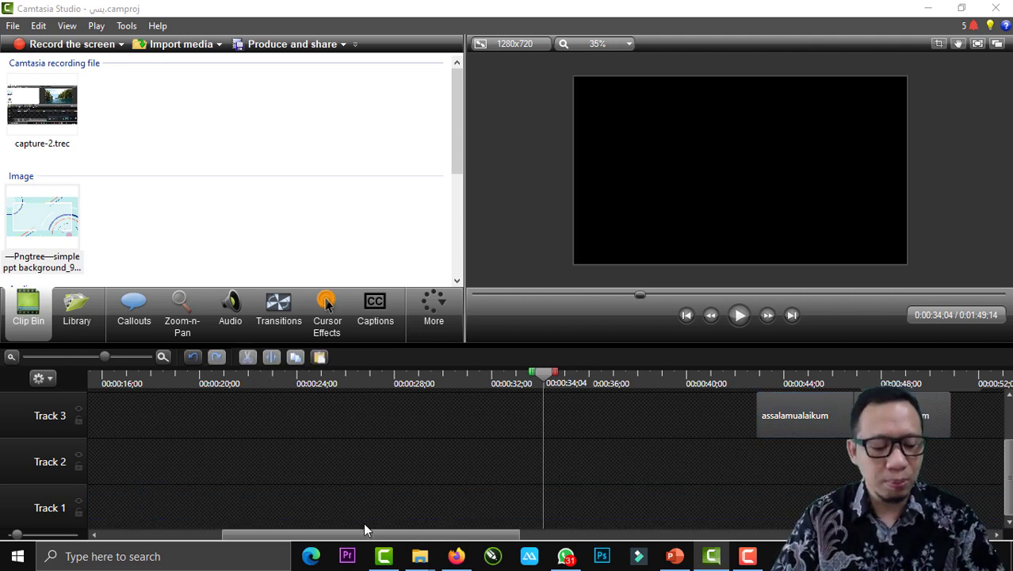
{"action": "key", "text": "ctrl+z"}
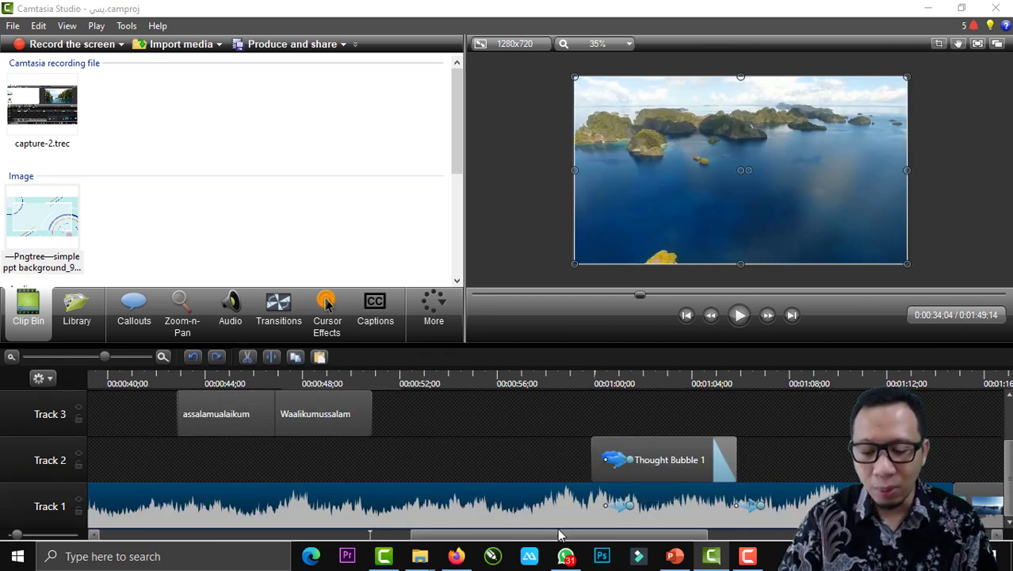
{"action": "key", "text": "Delete"}
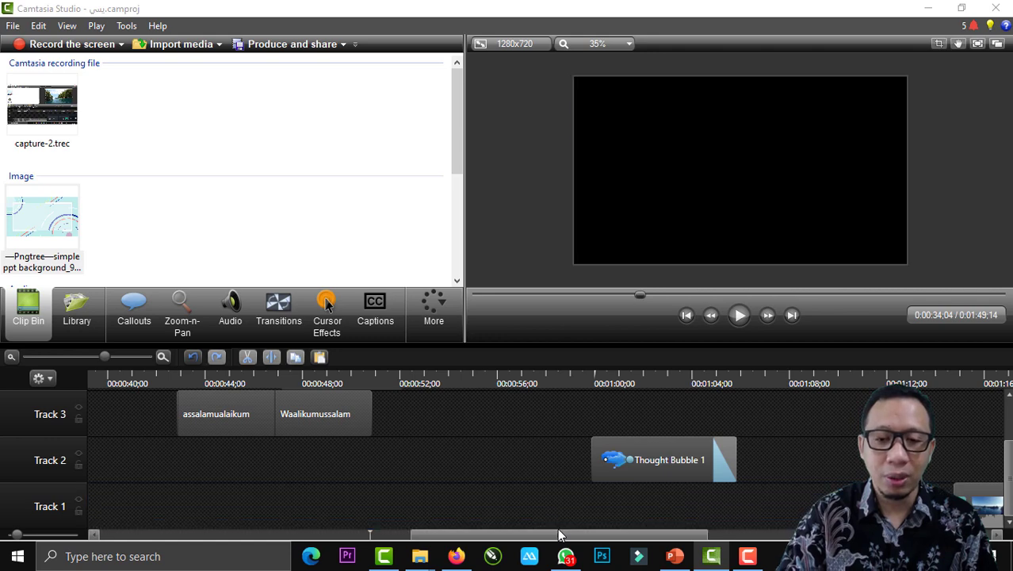
{"action": "key", "text": "ctrl+z"}
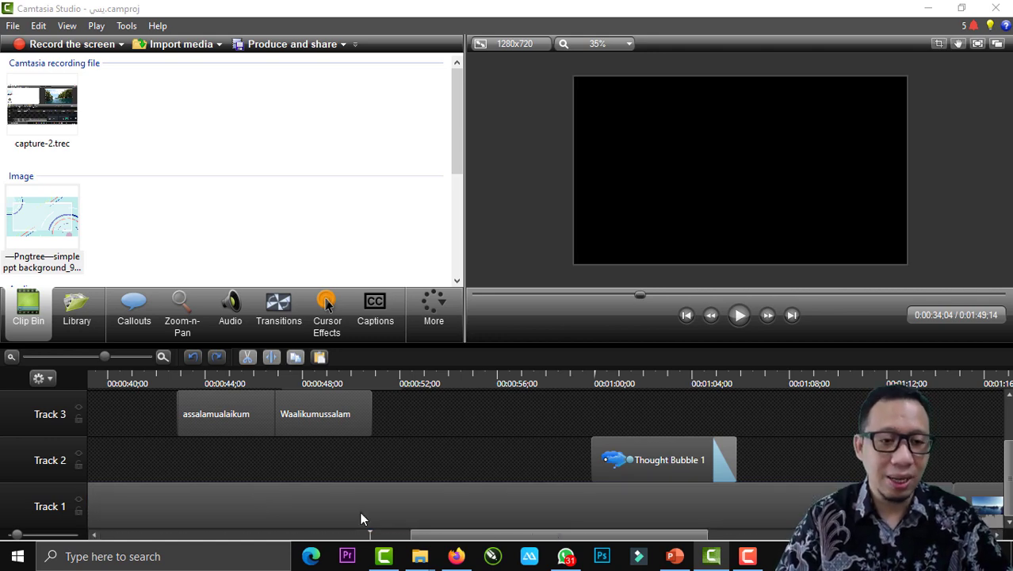
- Split the first Raja Ampat clip on Track 1 at 0:00:54;20, select the part after the split and open the transitions collection
{"action": "left_click", "coordinate": [465, 504]}
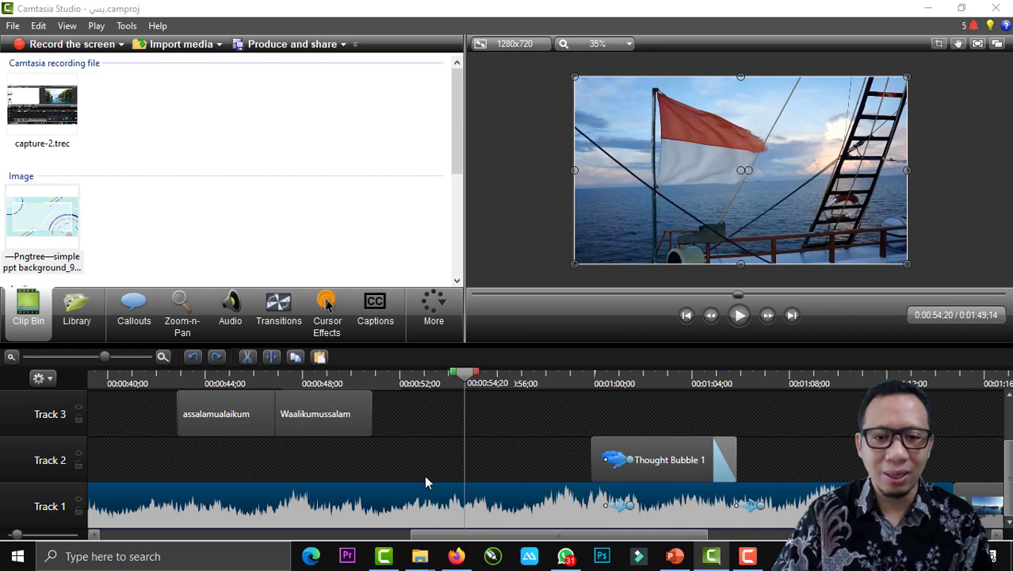
{"action": "key", "text": "s"}
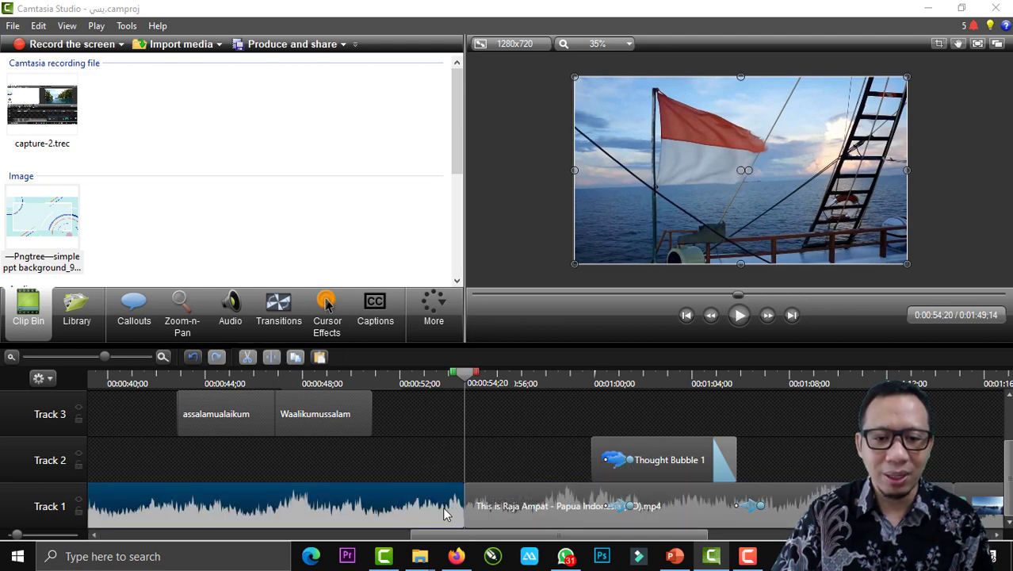
{"action": "left_click", "coordinate": [494, 510]}
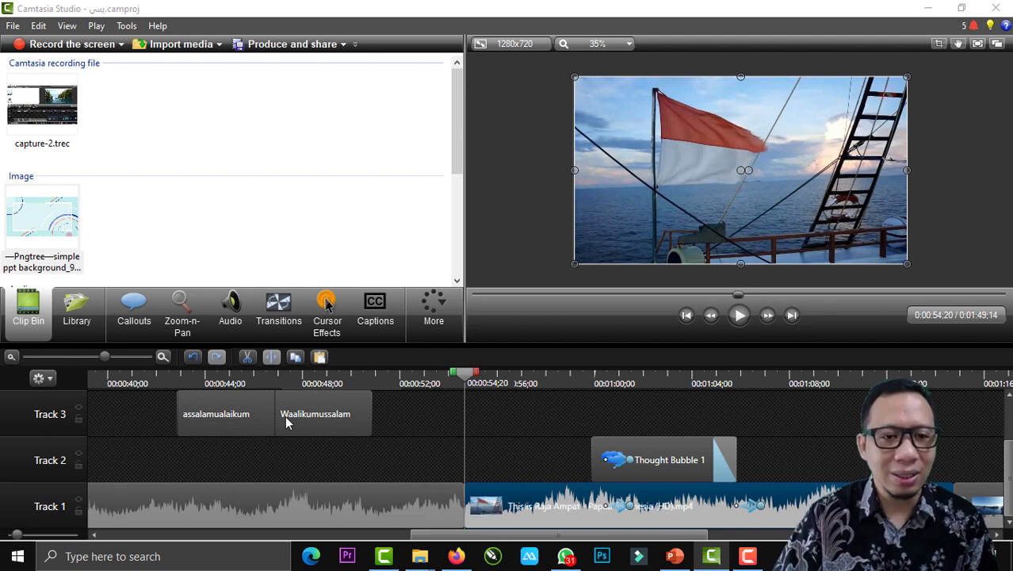
{"action": "left_click", "coordinate": [290, 328]}
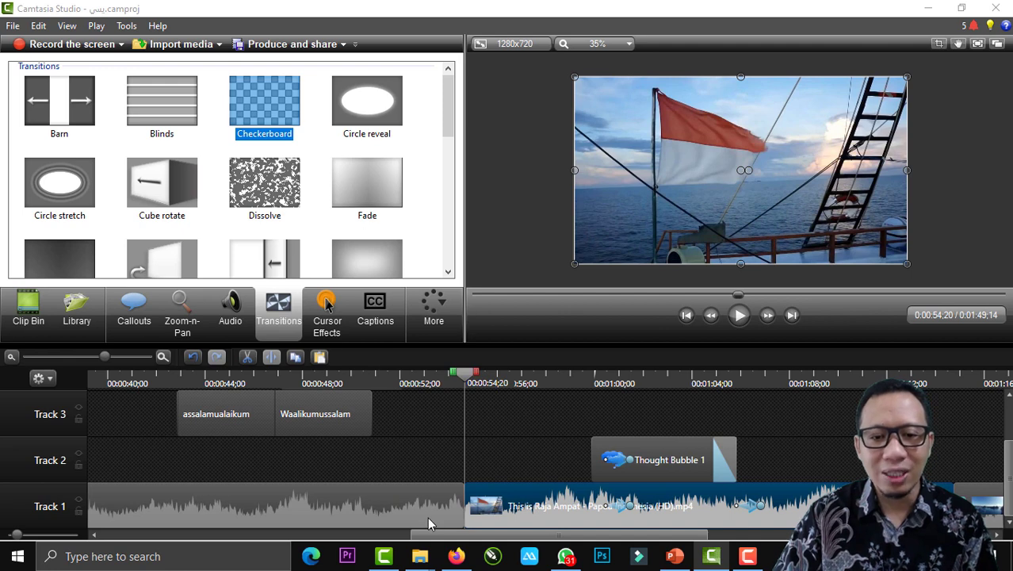
{"action": "left_click", "coordinate": [428, 524]}
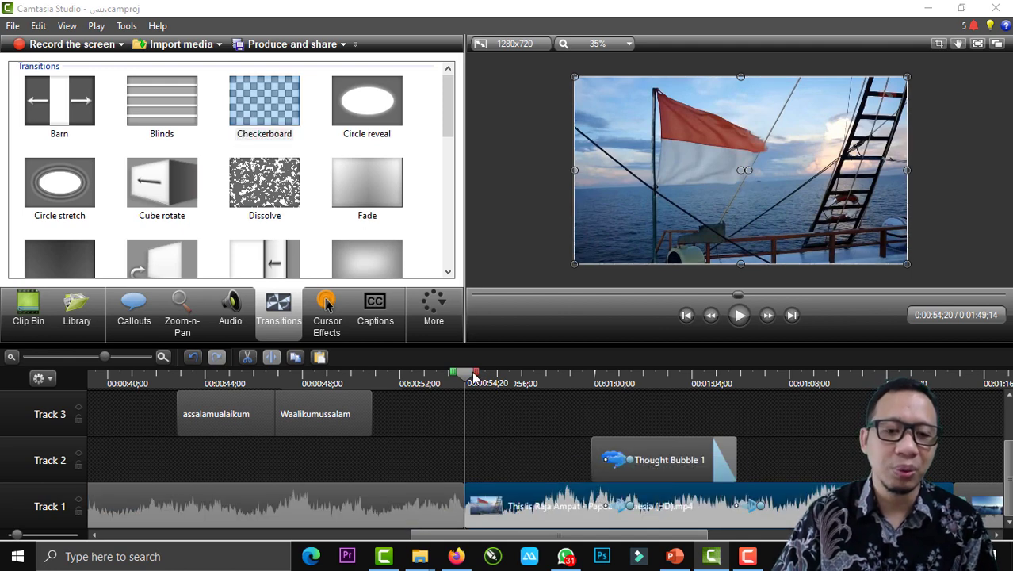
- Split the Track 1 clip again at 0:00:57;20 and delete the piece between the two splits
{"action": "left_click_drag", "start_coordinate": [468, 378], "coordinate": [539, 379]}
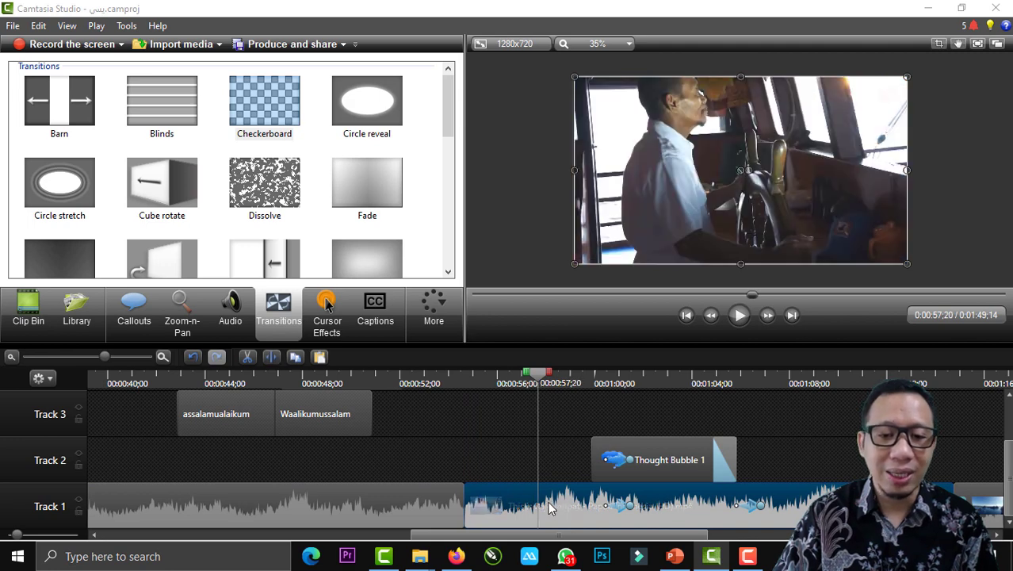
{"action": "left_click", "coordinate": [274, 361]}
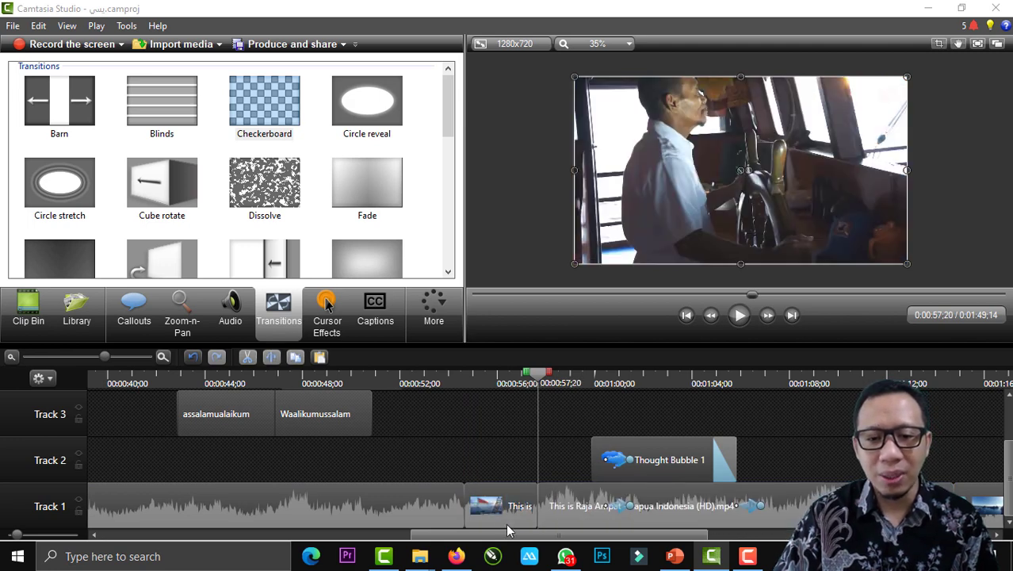
{"action": "left_click", "coordinate": [505, 523]}
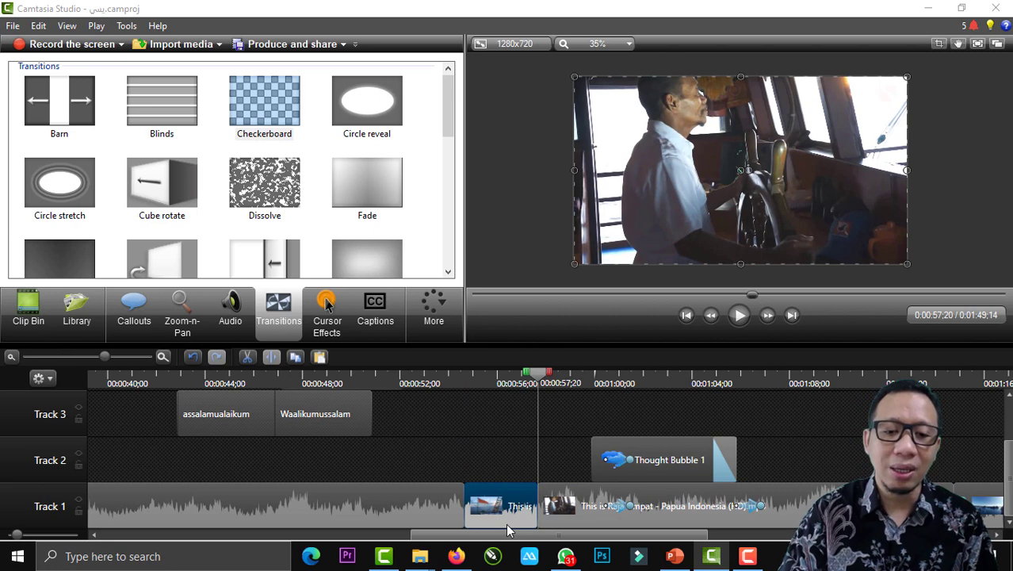
{"action": "key", "text": "Delete"}
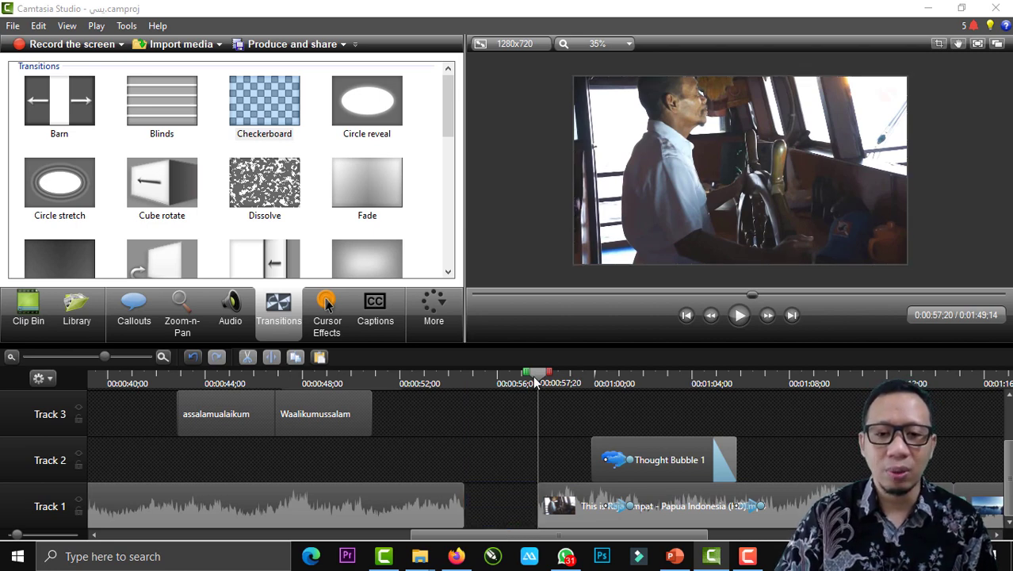
- Shorten the first Track 1 clip to end at 0:00:51;18 and paste a copy of the two Track 3 captions at that time
{"action": "left_click_drag", "start_coordinate": [535, 384], "coordinate": [390, 383]}
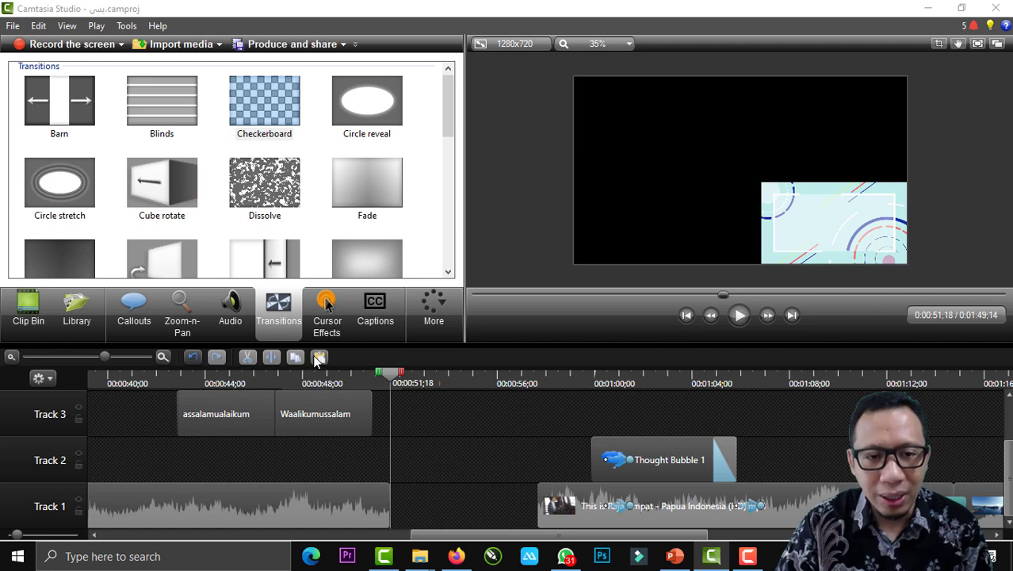
{"action": "left_click", "coordinate": [335, 414]}
{"action": "left_click", "coordinate": [332, 394]}
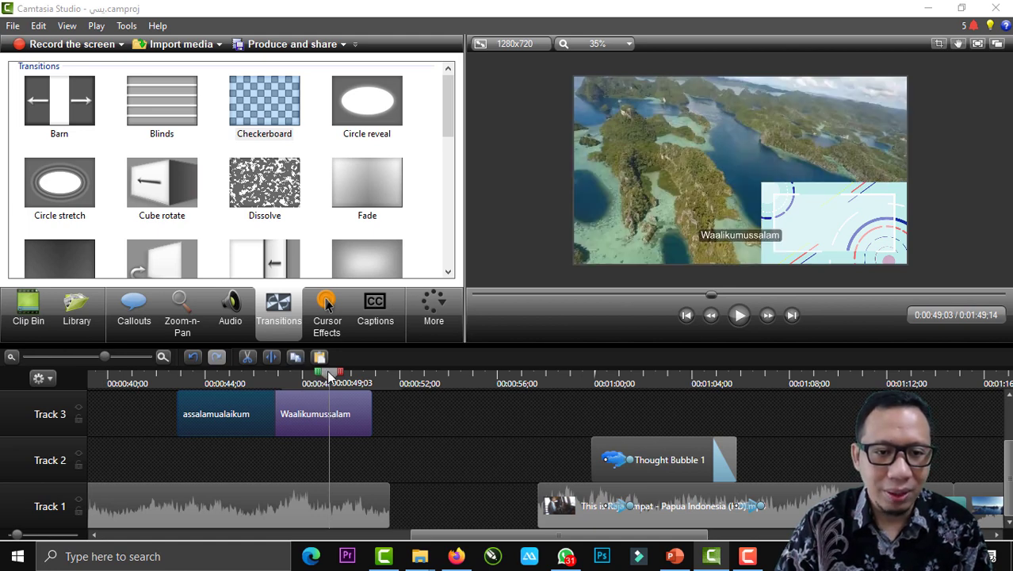
{"action": "left_click_drag", "start_coordinate": [330, 377], "coordinate": [391, 378]}
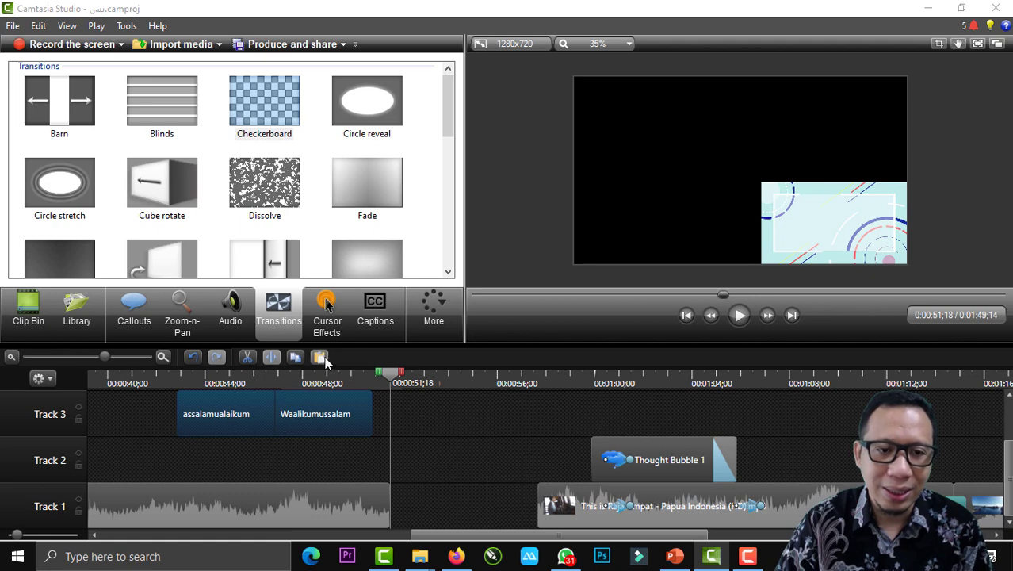
{"action": "left_click", "coordinate": [323, 359]}
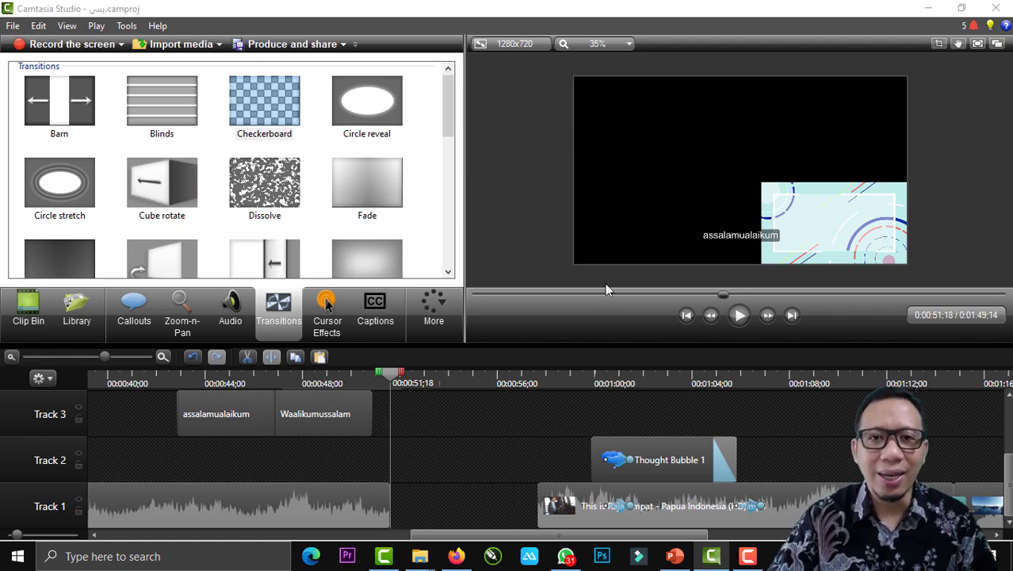
- Review the preset video sizes in the editing dimensions, preview 1920x1080 and close the settings without applying it
{"action": "left_click", "coordinate": [525, 42]}
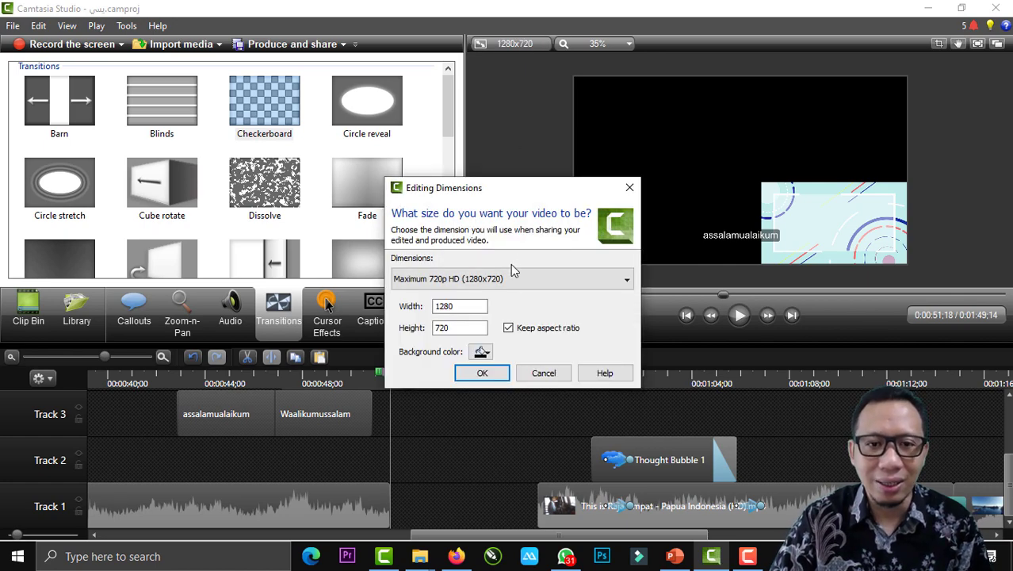
{"action": "left_click", "coordinate": [467, 285]}
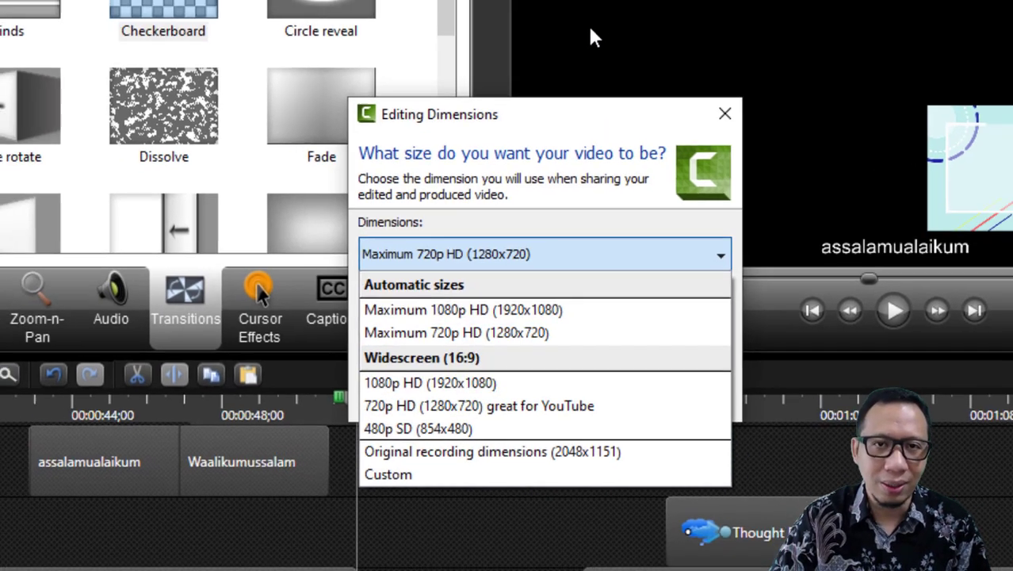
{"action": "left_click", "coordinate": [606, 10]}
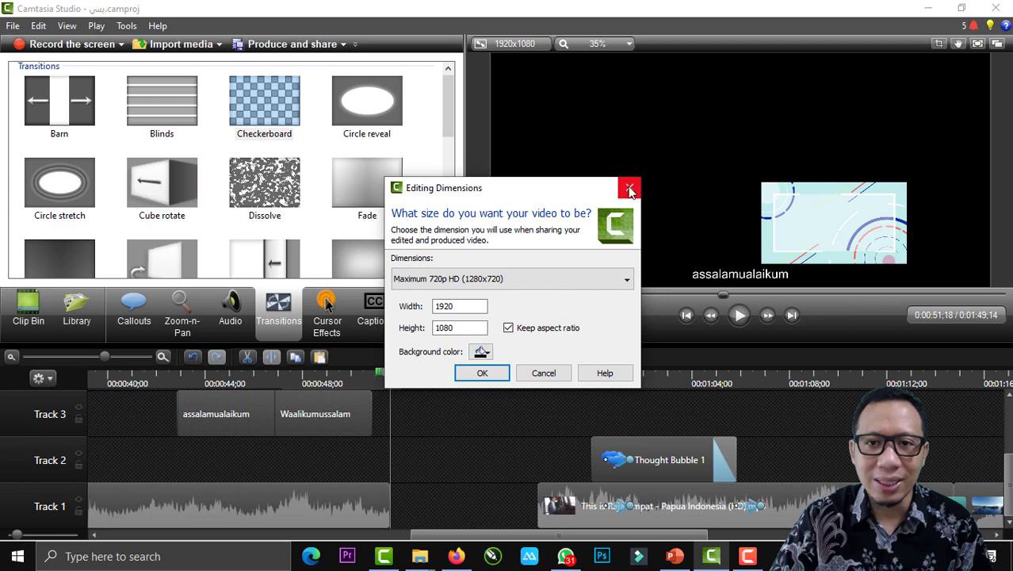
{"action": "left_click", "coordinate": [629, 190]}
- Set the preview canvas magnification to 50% and then to 200%
{"action": "left_click", "coordinate": [619, 44]}
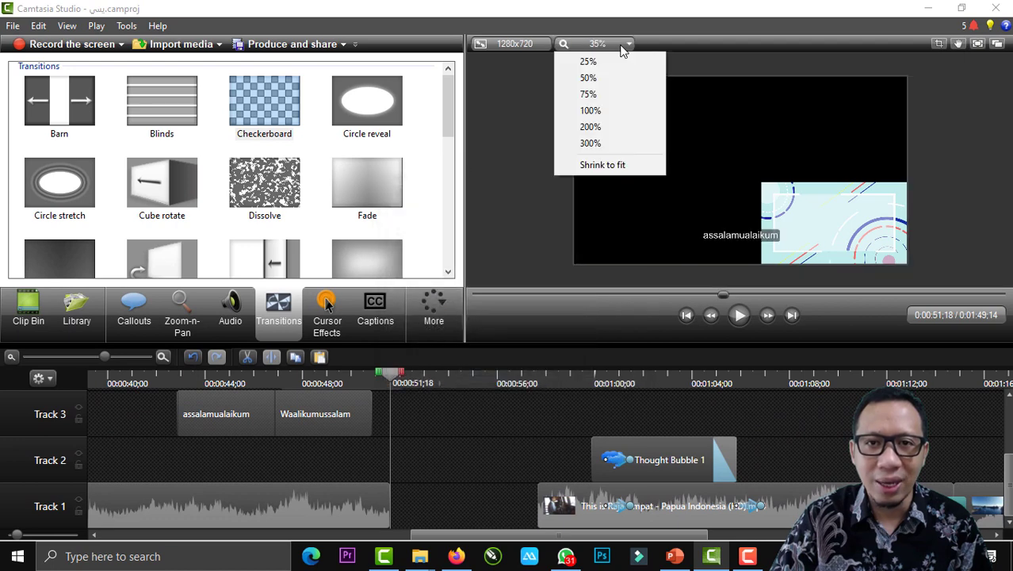
{"action": "left_click", "coordinate": [596, 78]}
{"action": "left_click", "coordinate": [602, 46]}
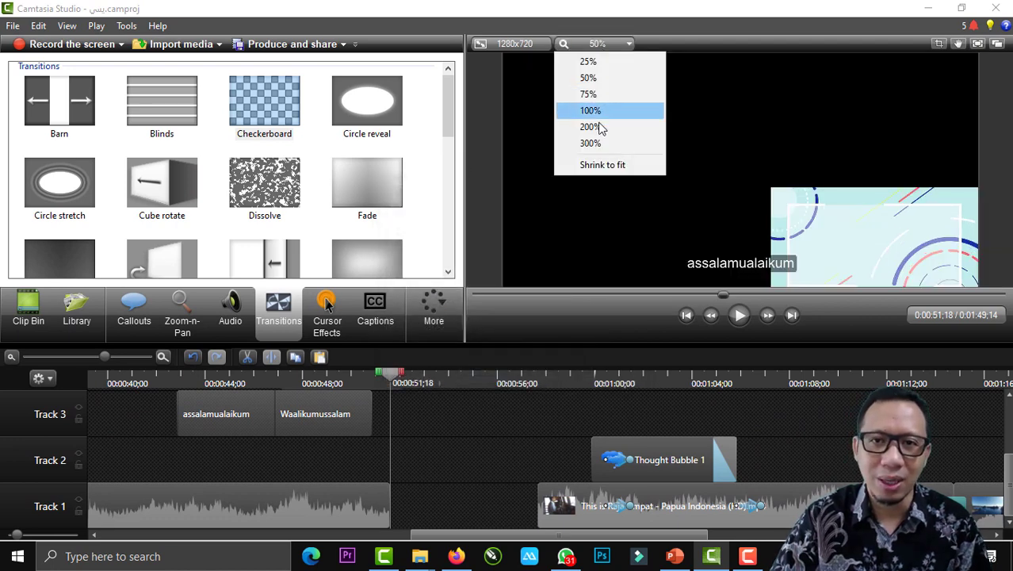
{"action": "left_click", "coordinate": [599, 125]}
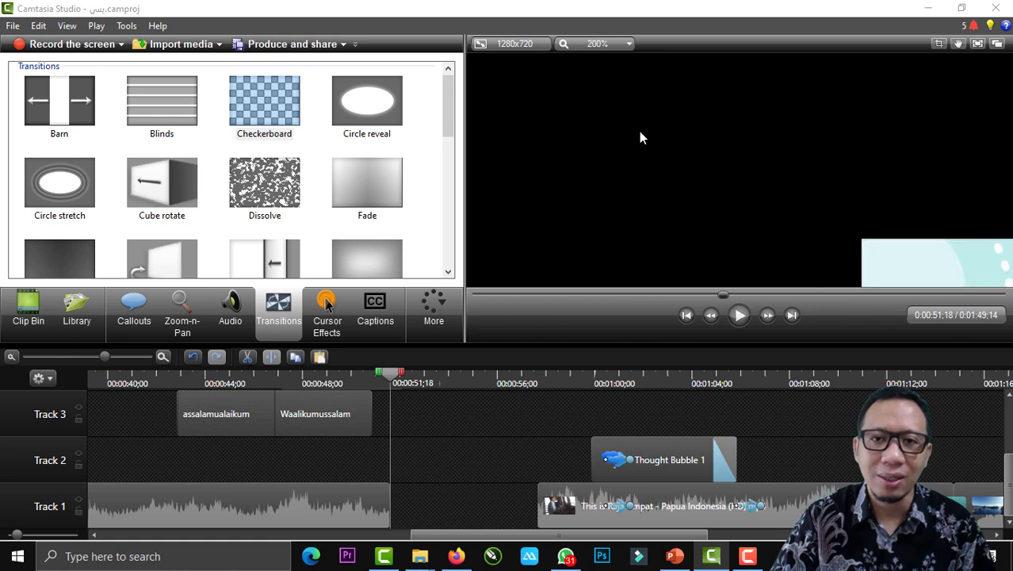